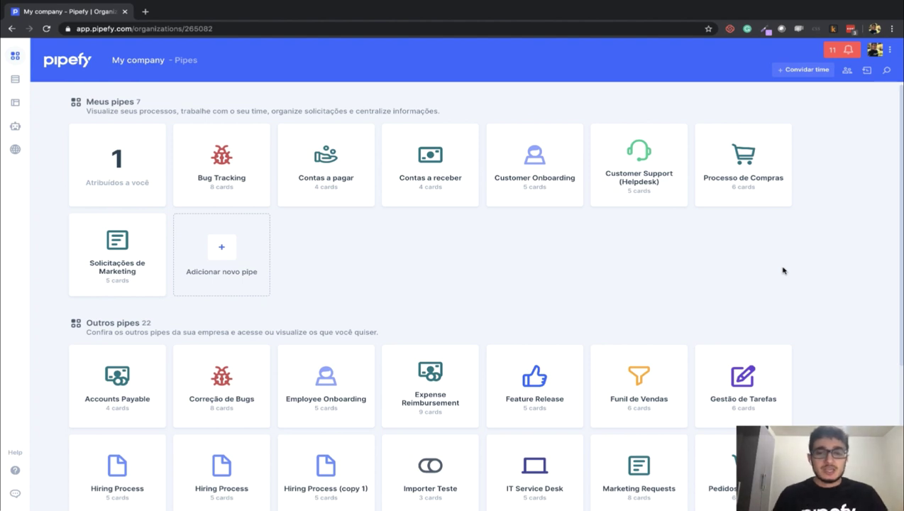
Step: Open the Processo de Compras pipe and view its Nova solicitação form without submitting a request
left_click(727, 192)
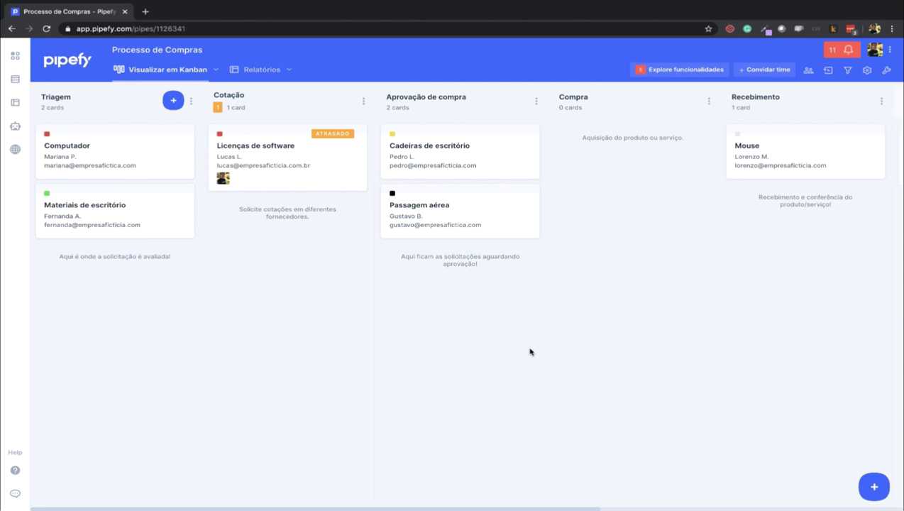
left_click(874, 487)
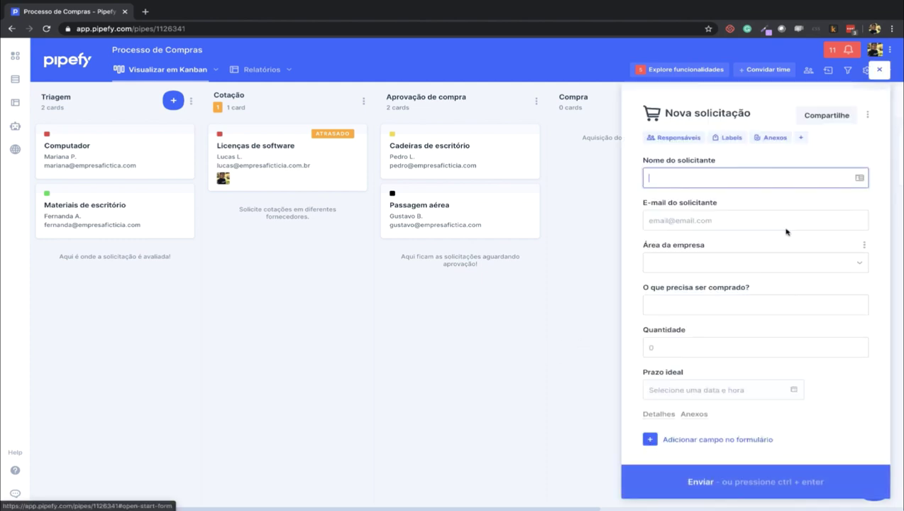
left_click(880, 69)
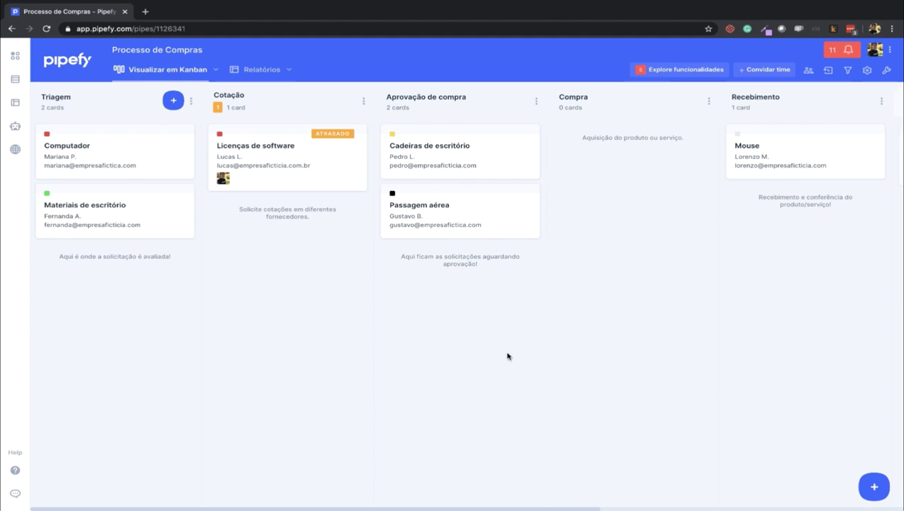
Step: Review the Cadeiras de escritório and Passagem aérea cards in Aprovação de compra and the Licenças de software card in Cotação
left_click(481, 153)
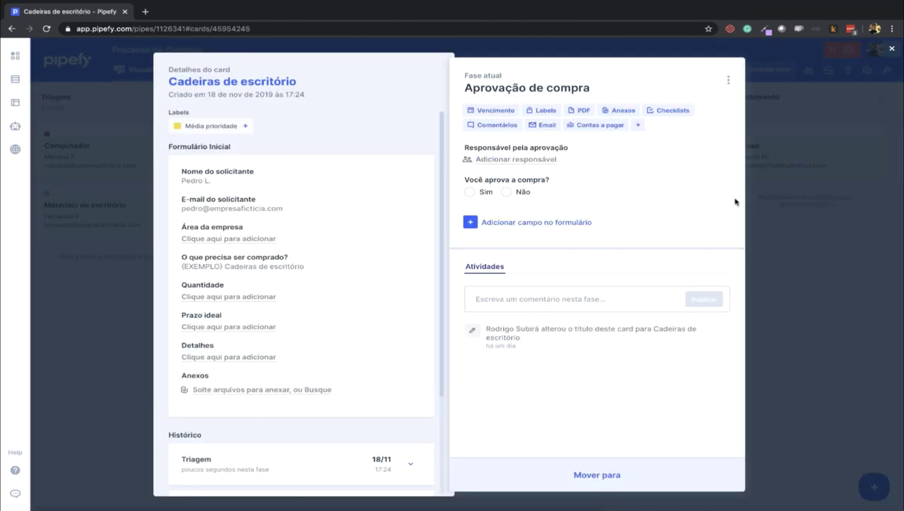
left_click(818, 228)
left_click(472, 216)
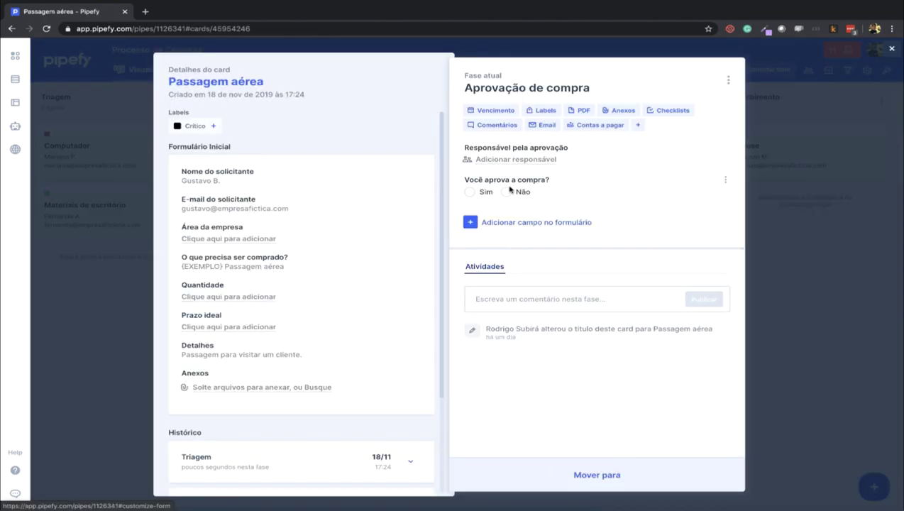
left_click(781, 252)
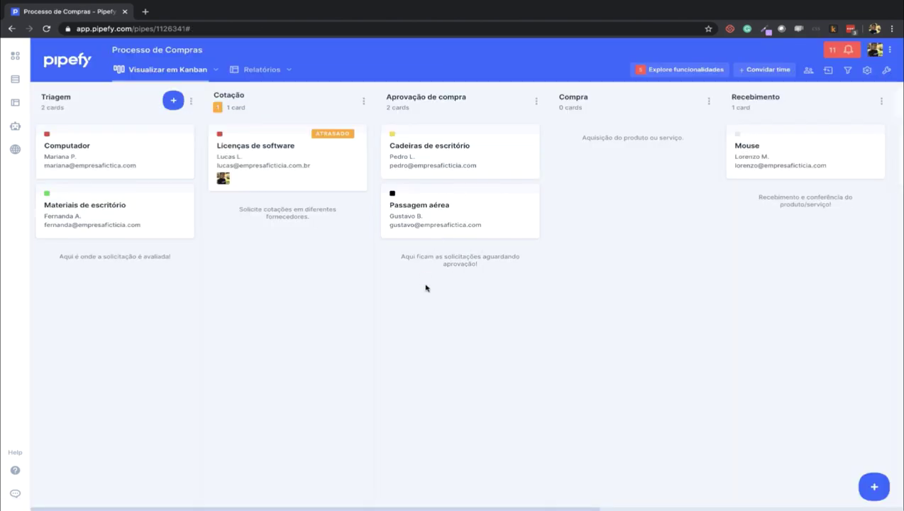
left_click(268, 146)
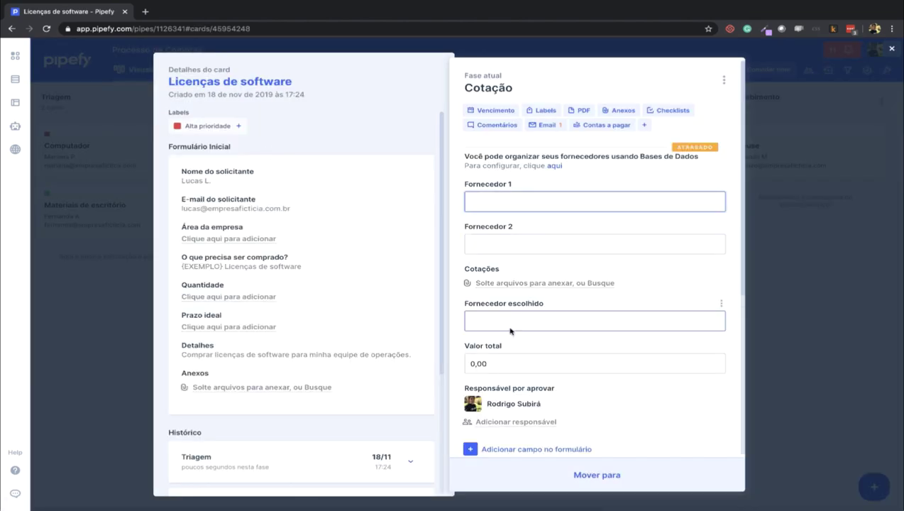
left_click(795, 337)
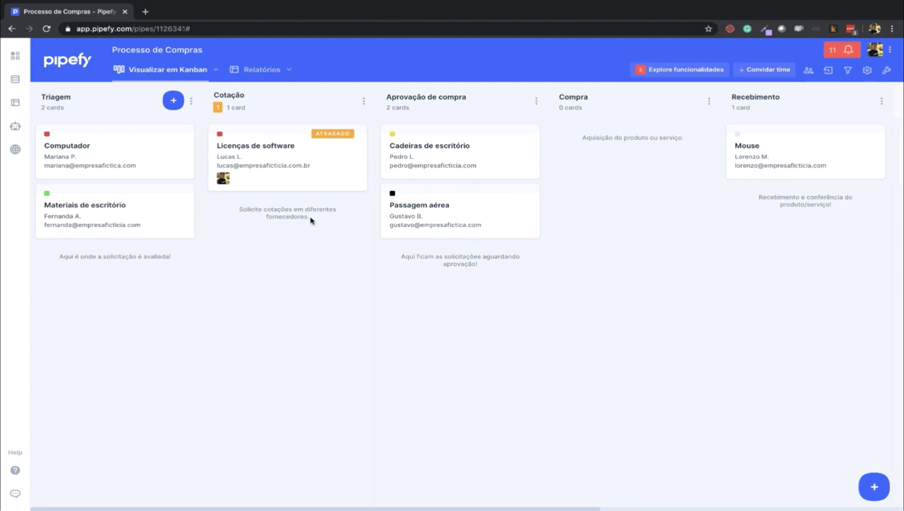
Step: Examine the field types that can be added to the Licenças de software card and the editing options of Fornecedor 1
left_click(308, 163)
scroll(558, 271, "down", 4)
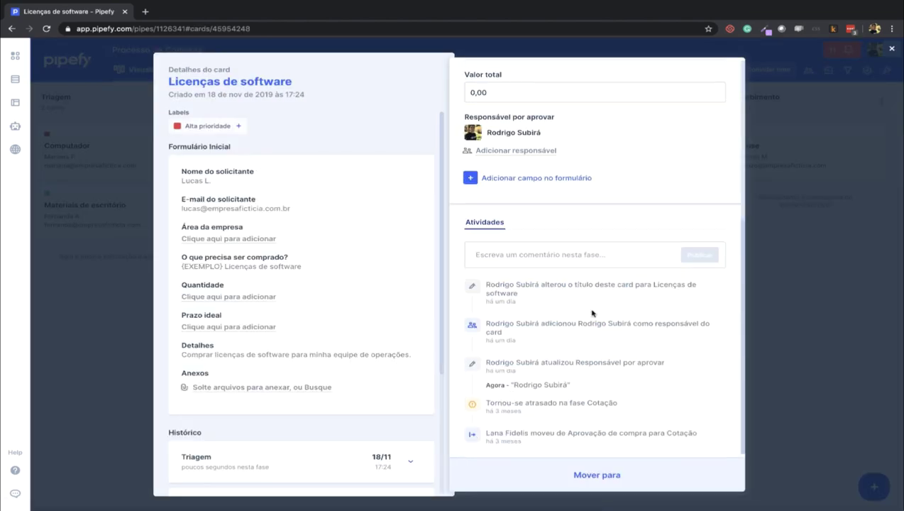
left_click(512, 179)
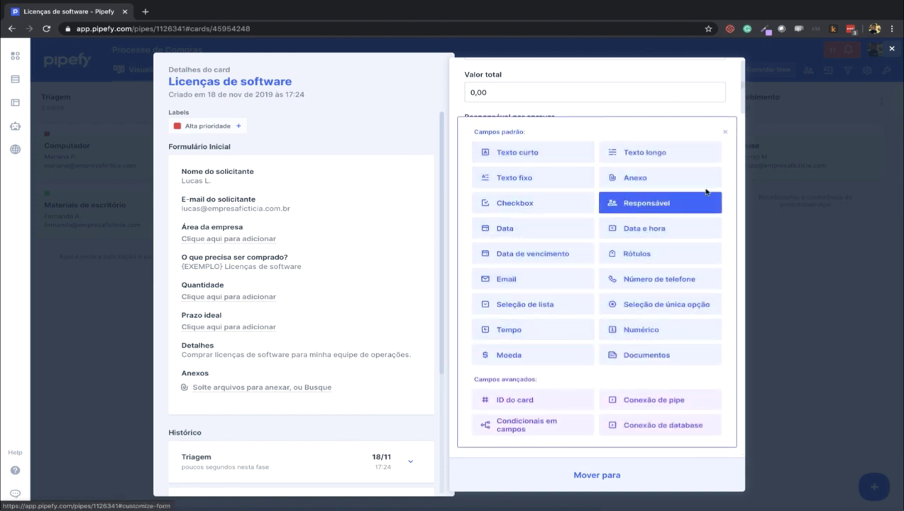
left_click(726, 132)
scroll(703, 156, "up", 4)
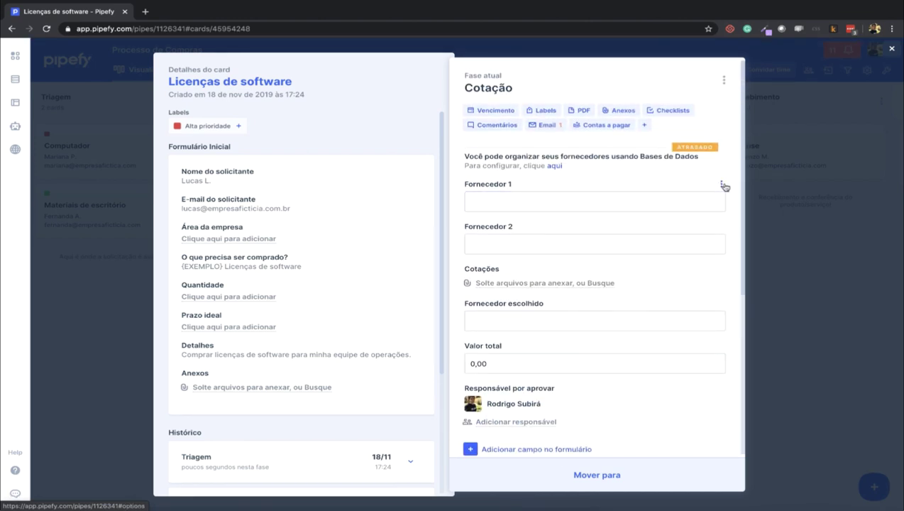
left_click(720, 186)
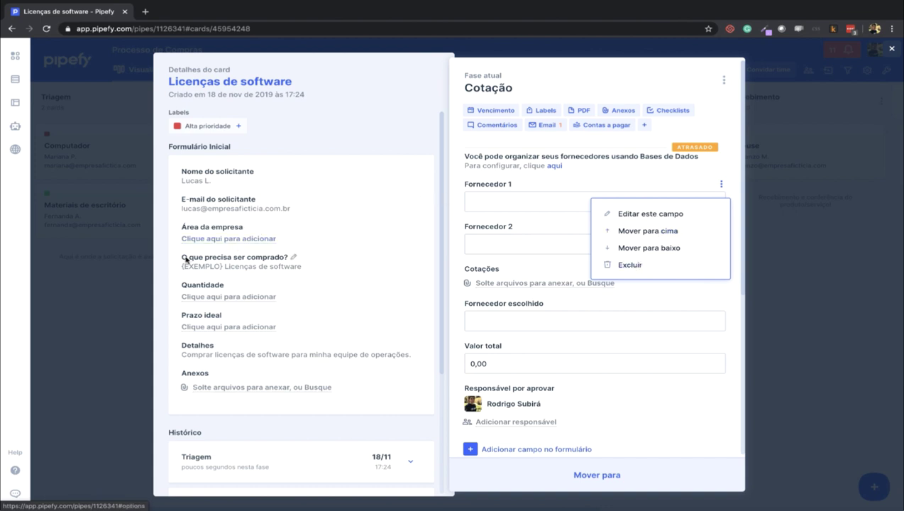
left_click(120, 270)
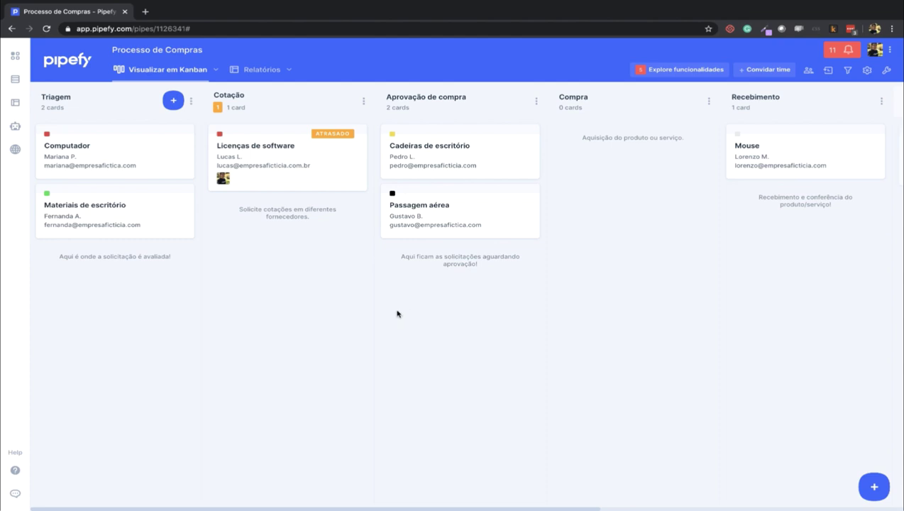
Step: Check the approval fields on the Passagem aérea card
left_click(463, 213)
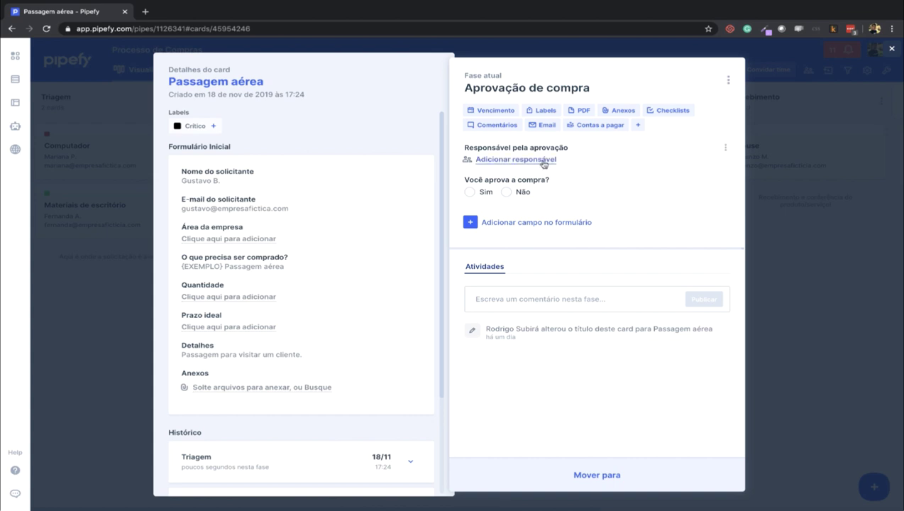
left_click(797, 290)
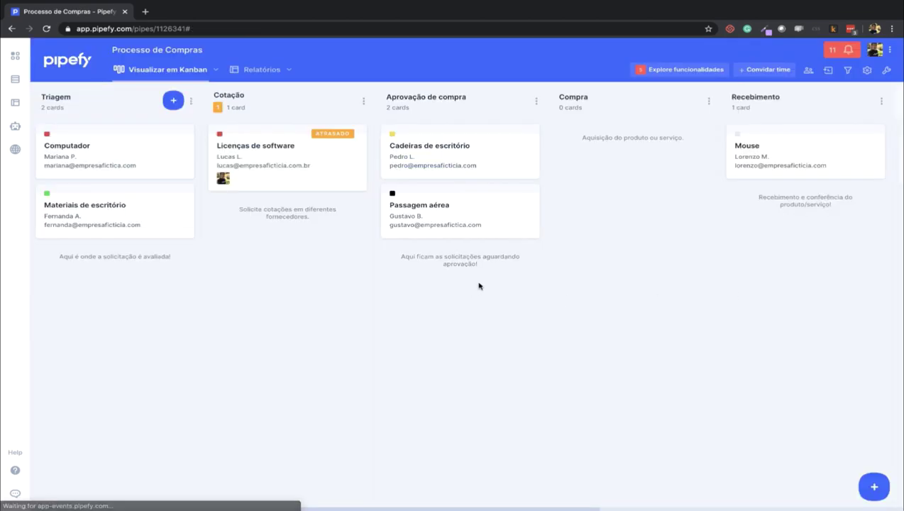
Step: Set the due date of the Mouse card in Recebimento to 27/03/2020 and return to the board
scroll(646, 280, "right", 3)
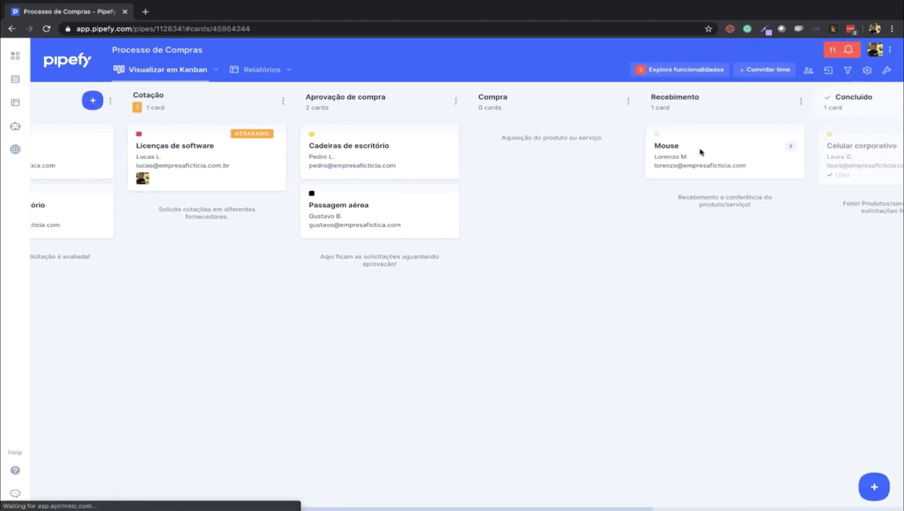
left_click(699, 150)
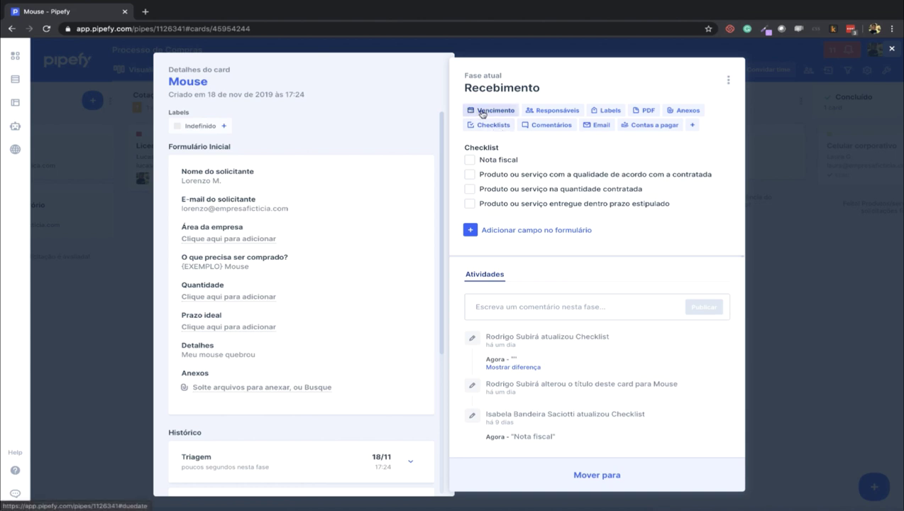
left_click(481, 112)
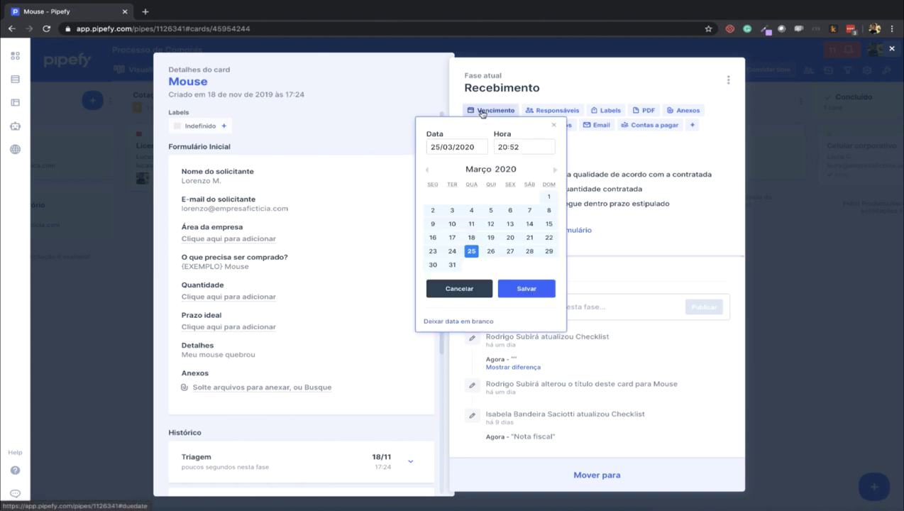
left_click(511, 252)
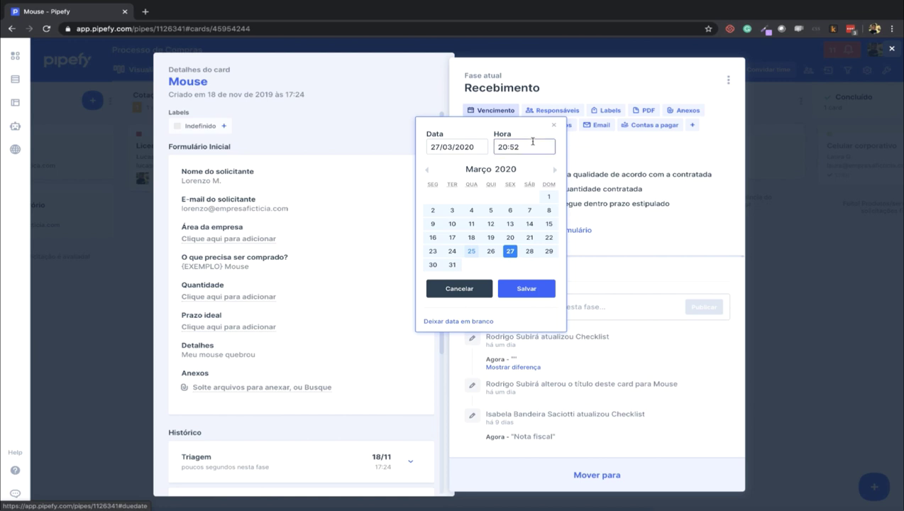
left_click(541, 294)
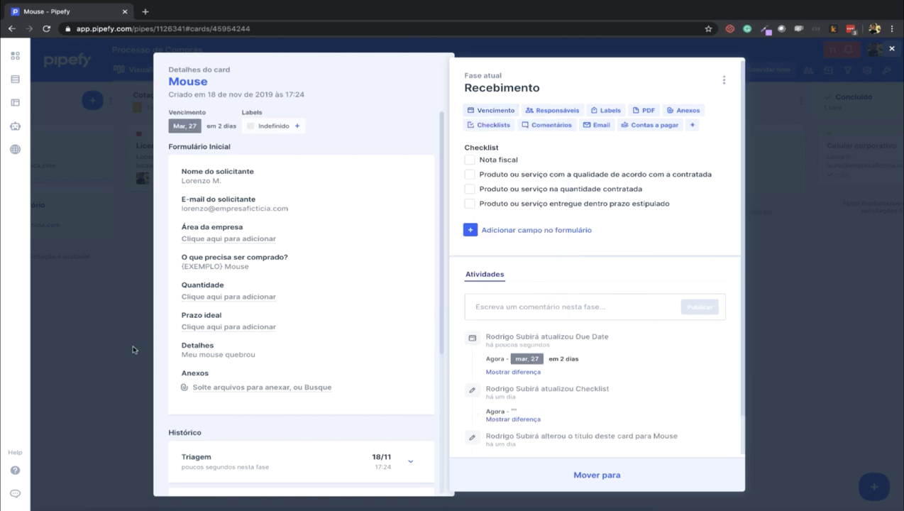
left_click(133, 349)
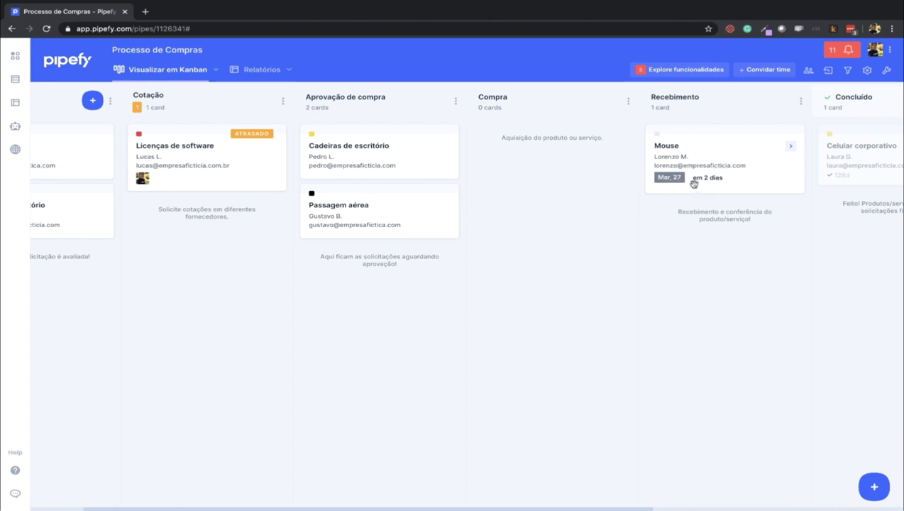
Step: Change the Mouse card's due date to 26/03/2020 and return to the board
left_click(718, 150)
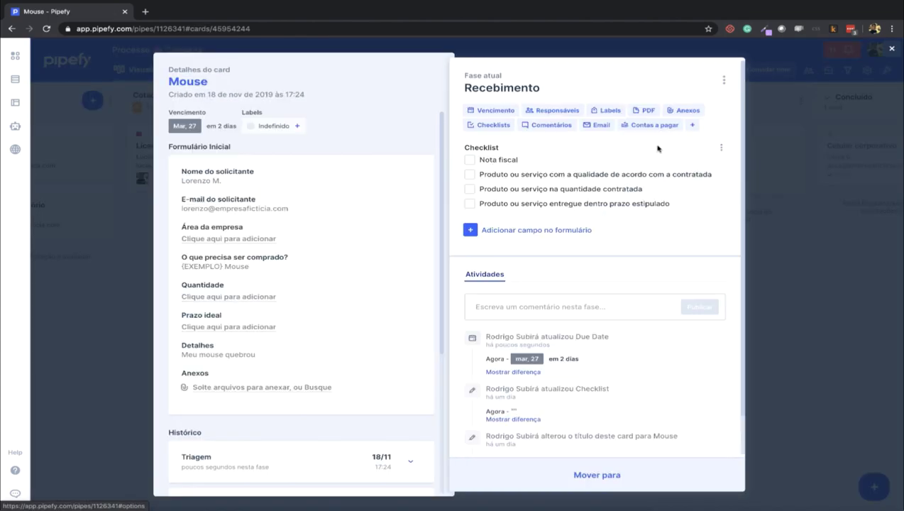
left_click(497, 111)
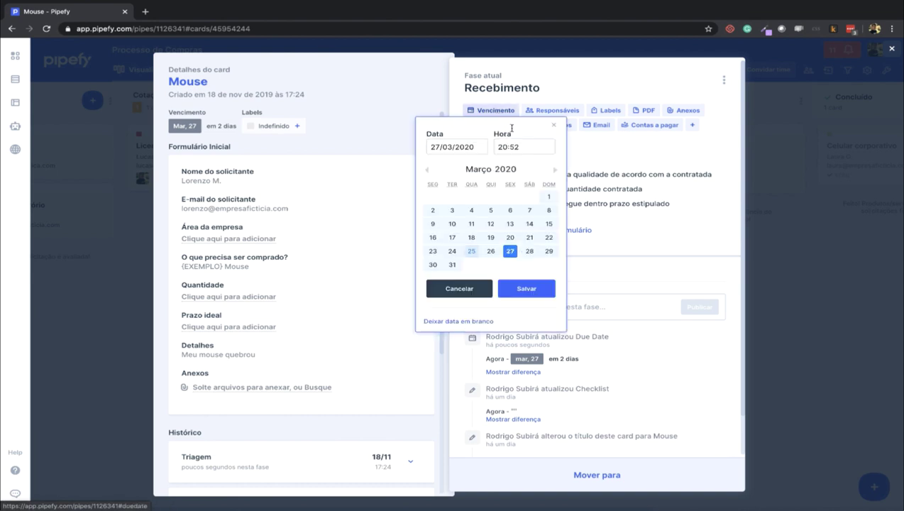
left_click(490, 254)
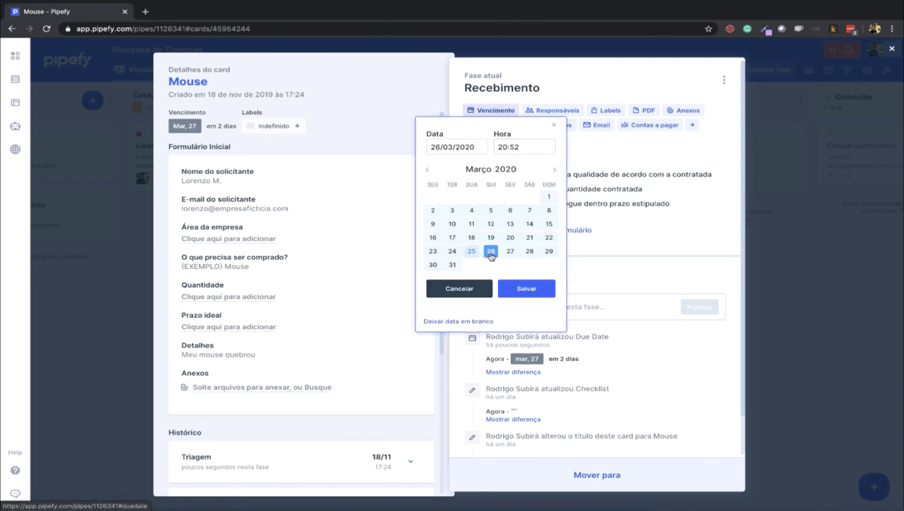
left_click(516, 290)
left_click(107, 327)
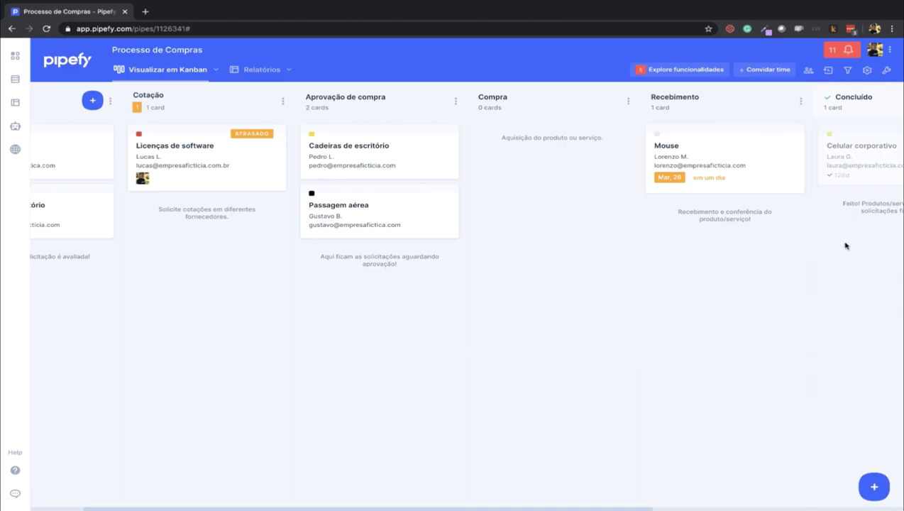
Step: Change the Mouse card's due date to 24/03/2020 and return to the board
left_click(739, 149)
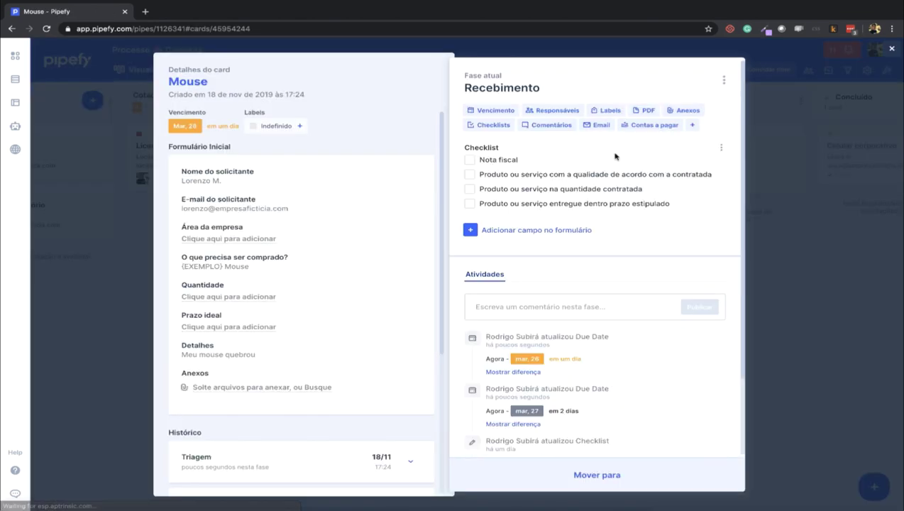
left_click(497, 110)
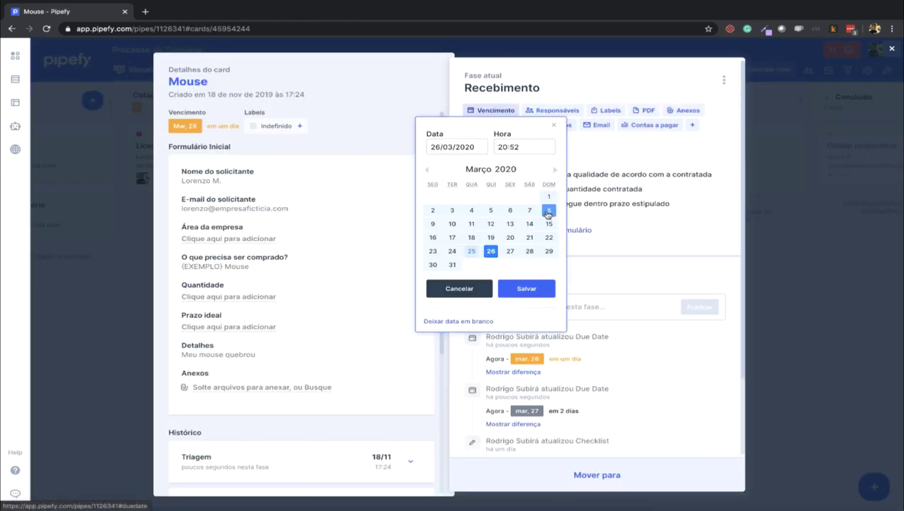
left_click(452, 252)
left_click(534, 289)
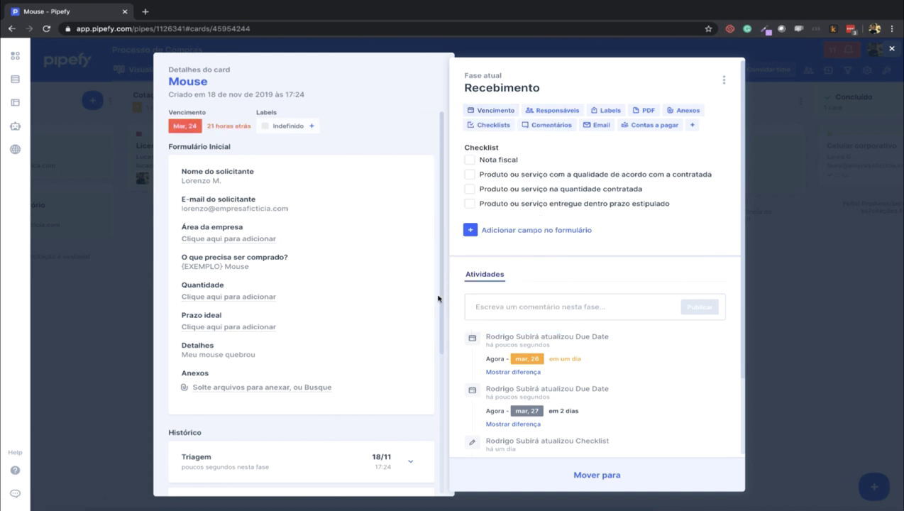
left_click(117, 311)
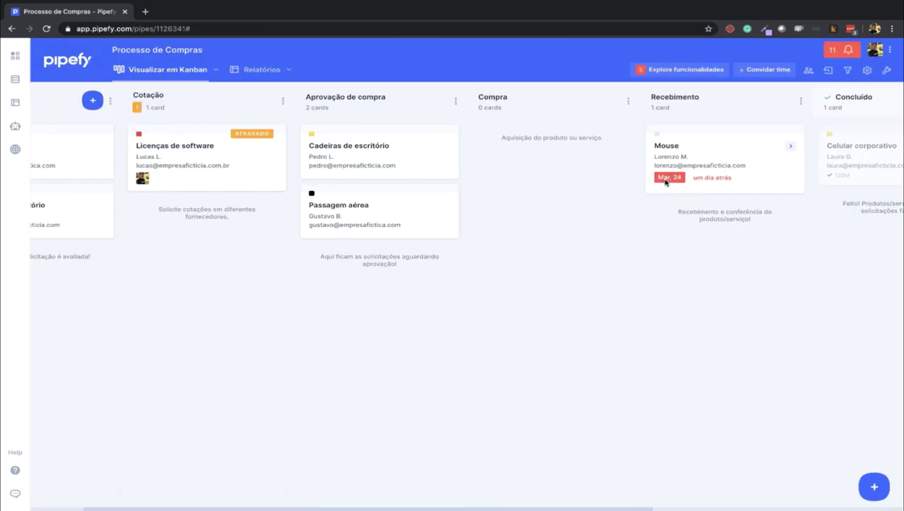
Step: Assign the signed-in user as the person responsible for the Mouse card and return to the board
left_click(730, 151)
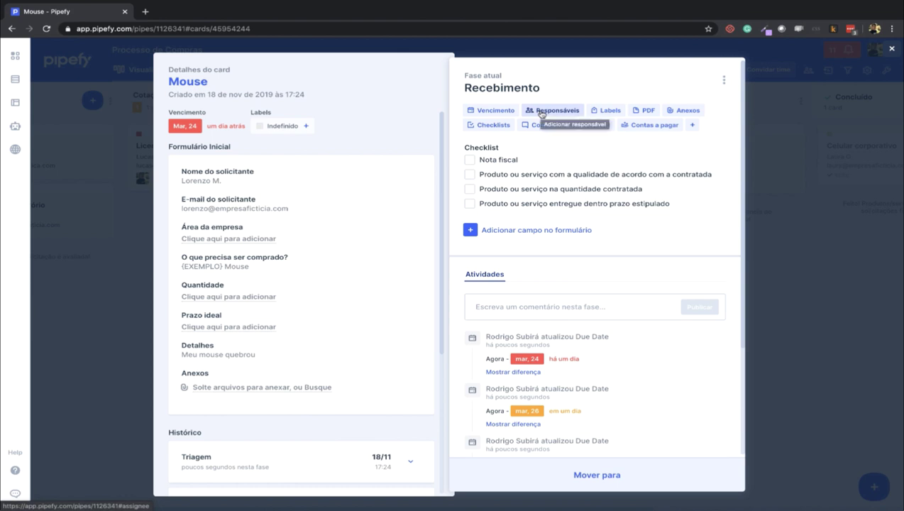
left_click(542, 112)
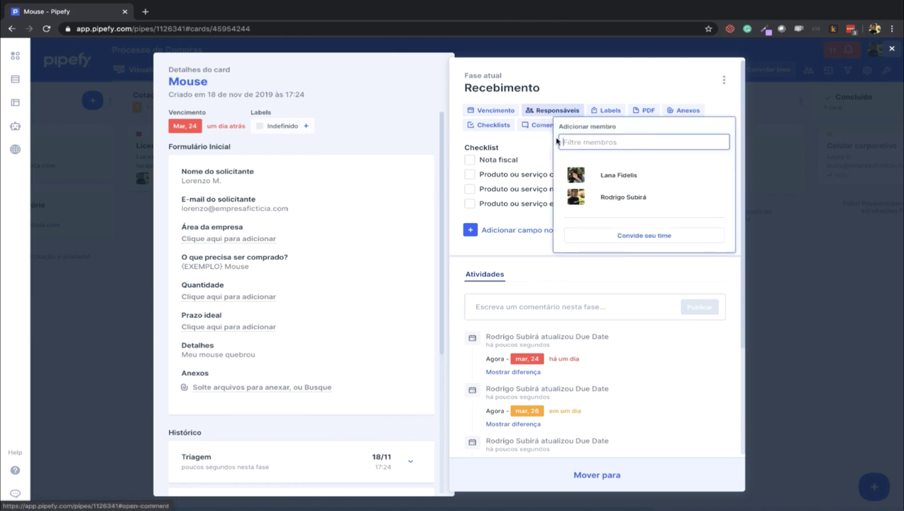
left_click(610, 199)
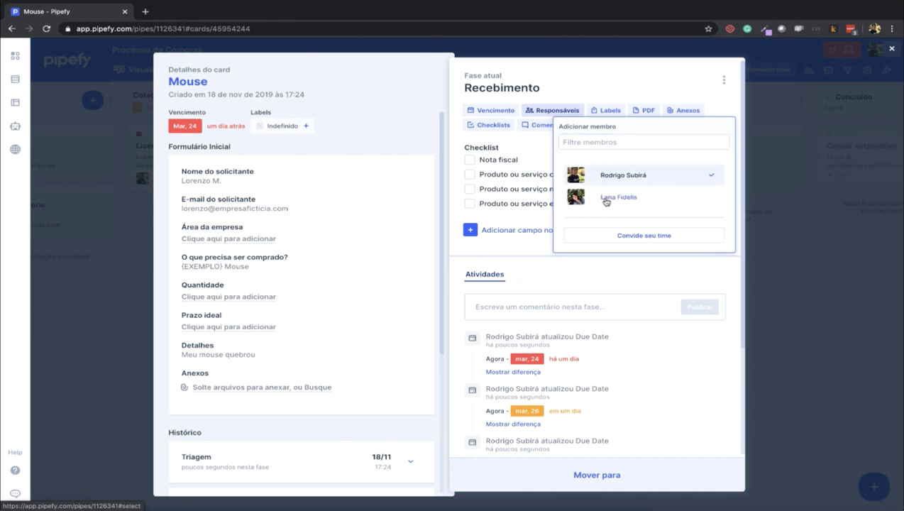
left_click(90, 307)
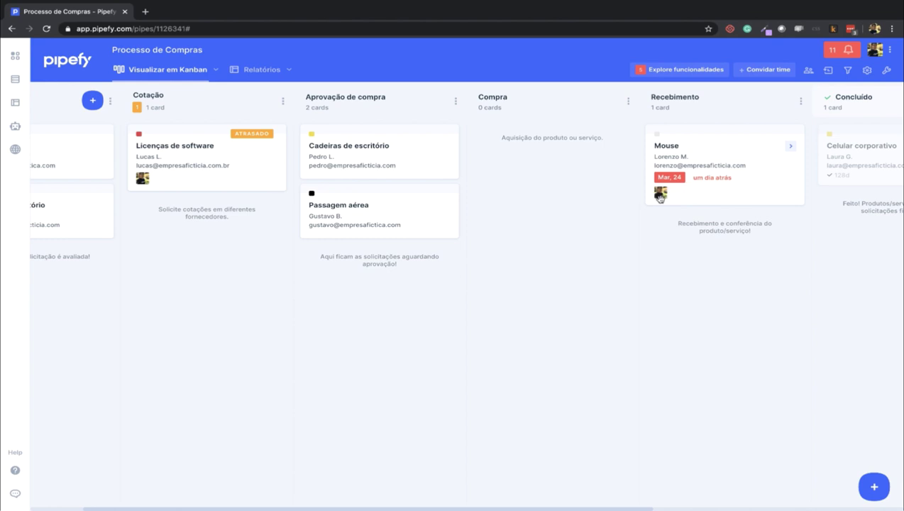
Step: Open the Mouse card's labels and examine the new-label form with its colour picker, leaving without creating a label
left_click(724, 189)
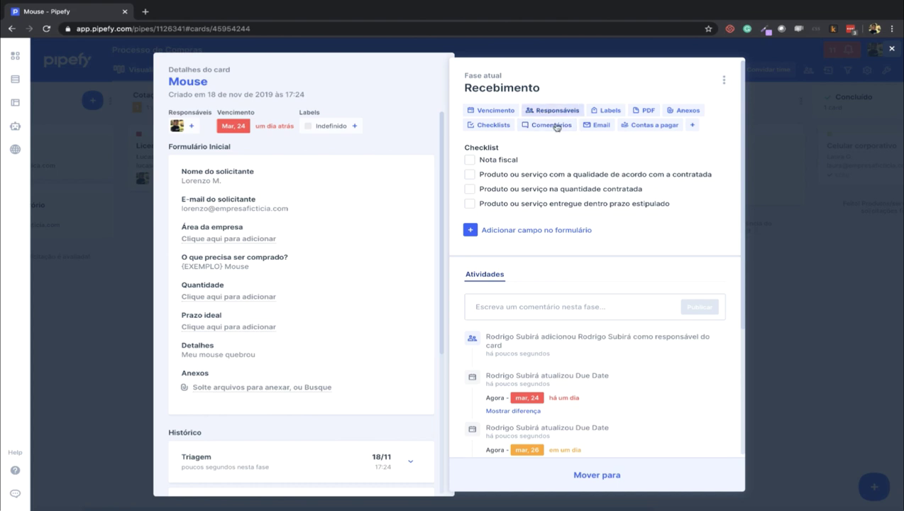
left_click(608, 111)
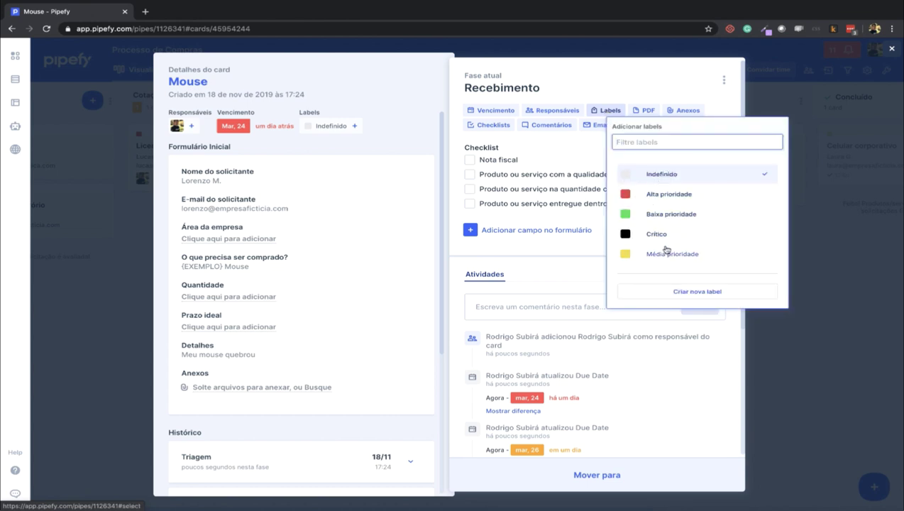
left_click(665, 294)
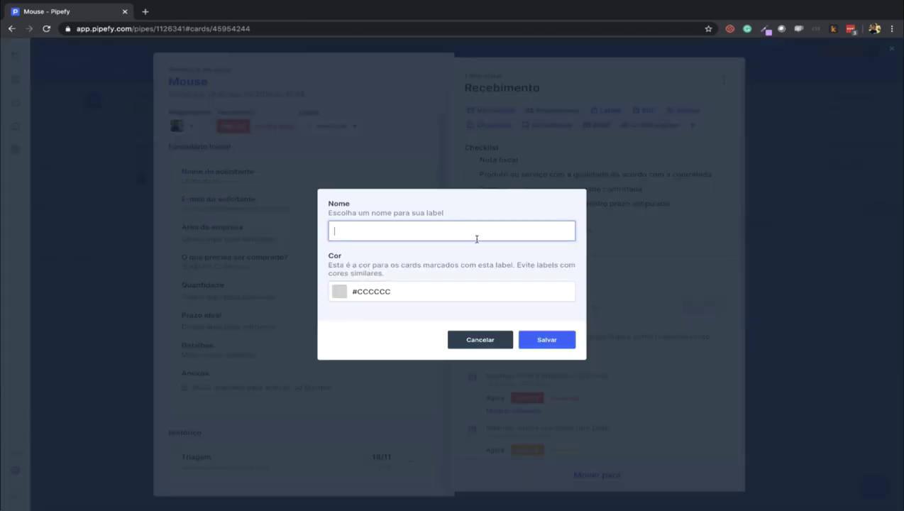
left_click(345, 293)
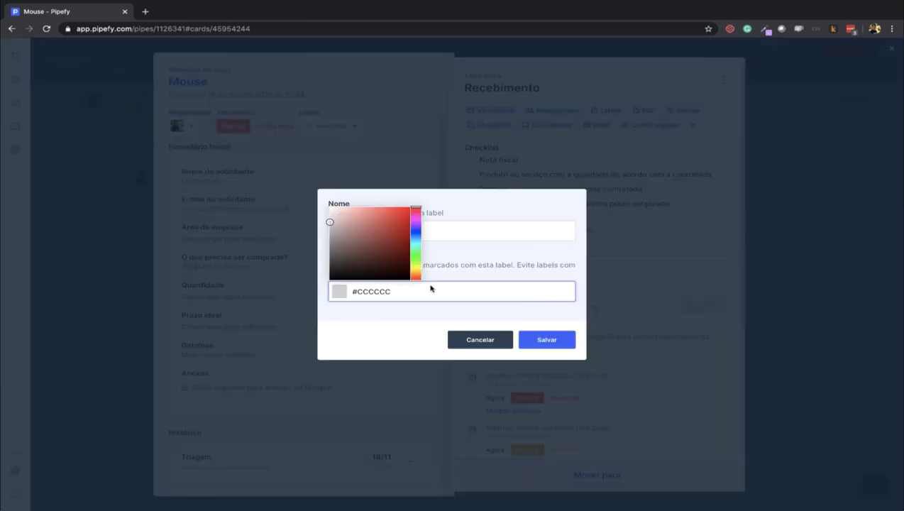
left_click(471, 339)
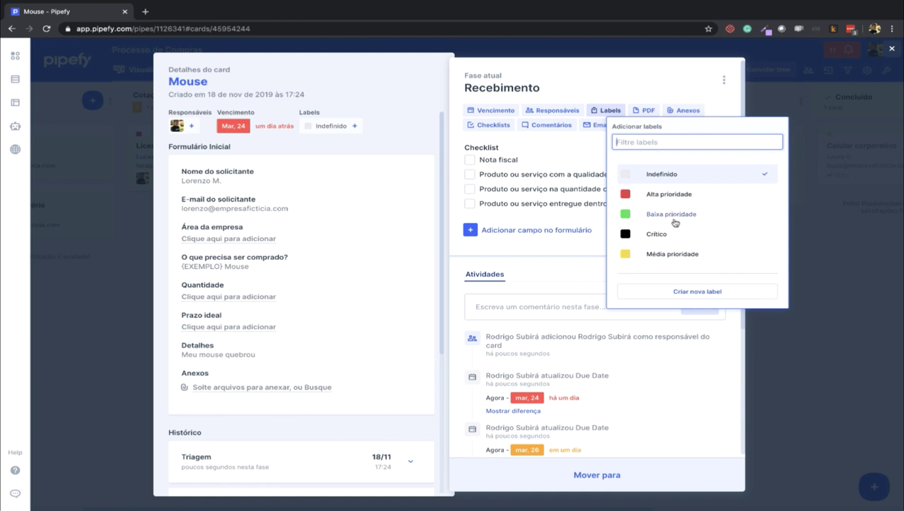
Step: Add the labels Alta prioridade and Baixa prioridade to the Mouse card
left_click(663, 195)
left_click(662, 216)
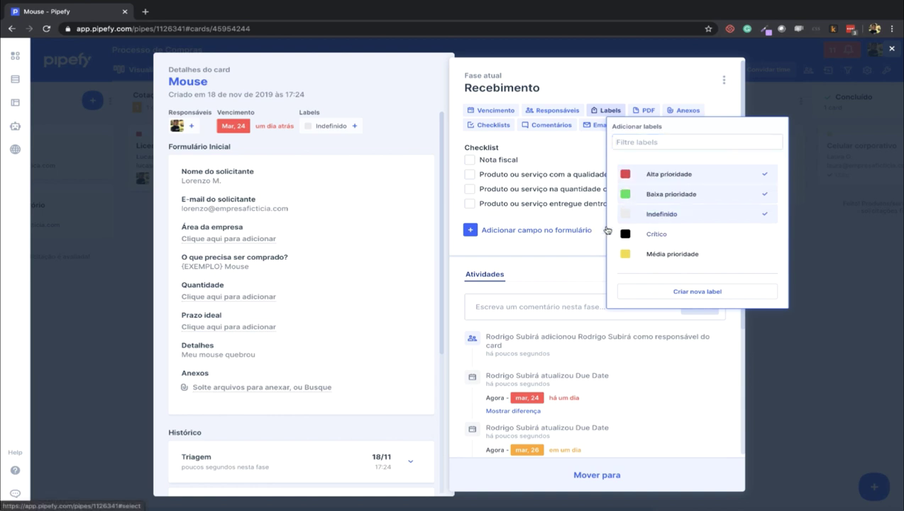
left_click(458, 208)
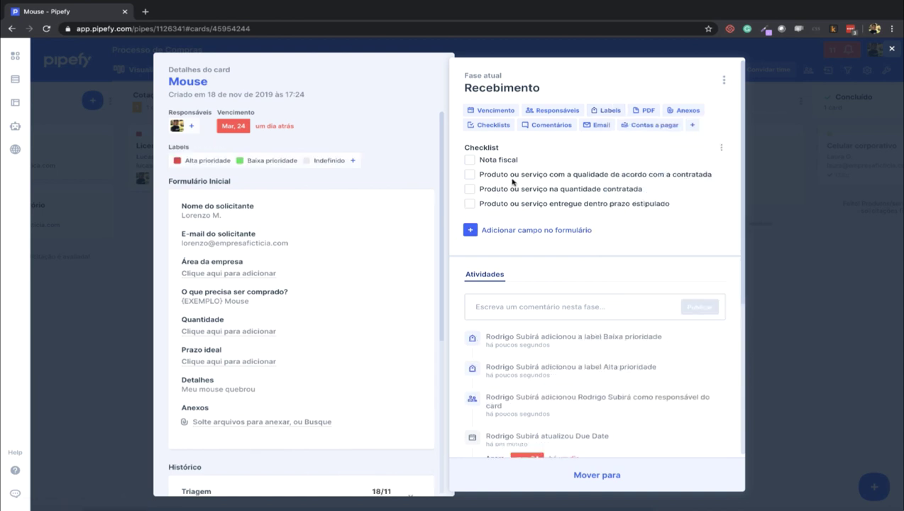
Step: View the card's PDF template options and tick Nota fiscal in the Recebimento checklist
left_click(640, 112)
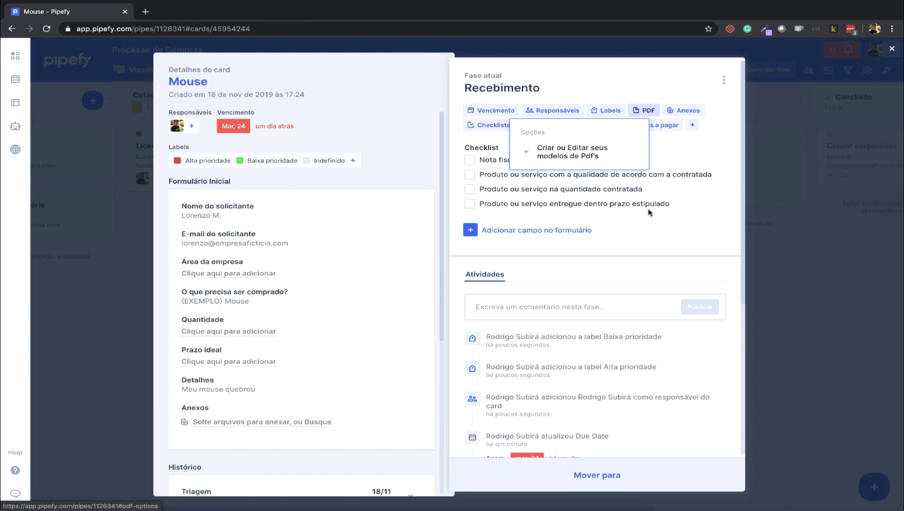
left_click(682, 159)
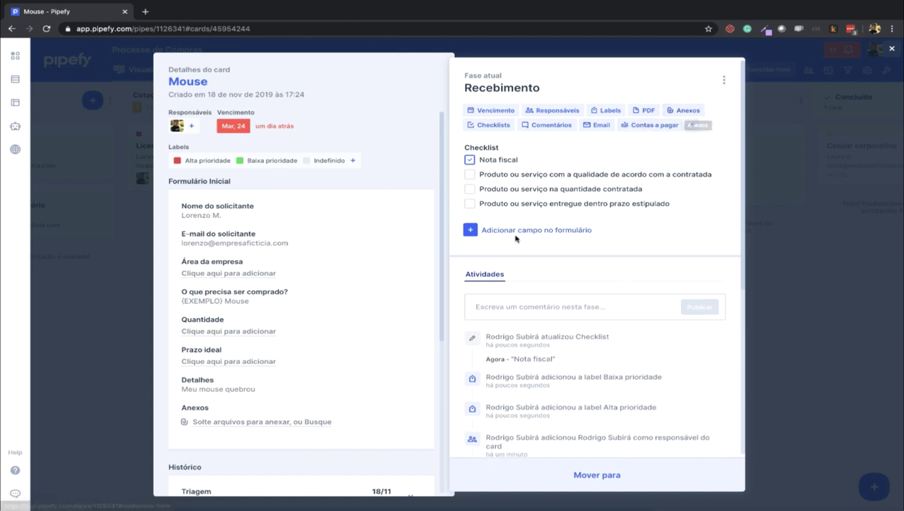
Step: Show the card's attachments and the file chooser for attaching files, and cancel without choosing a file
left_click(687, 112)
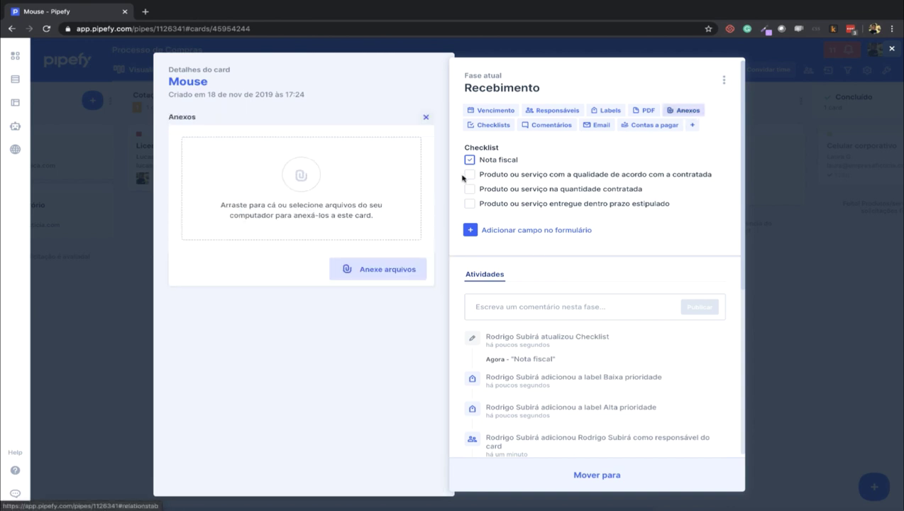
left_click(369, 270)
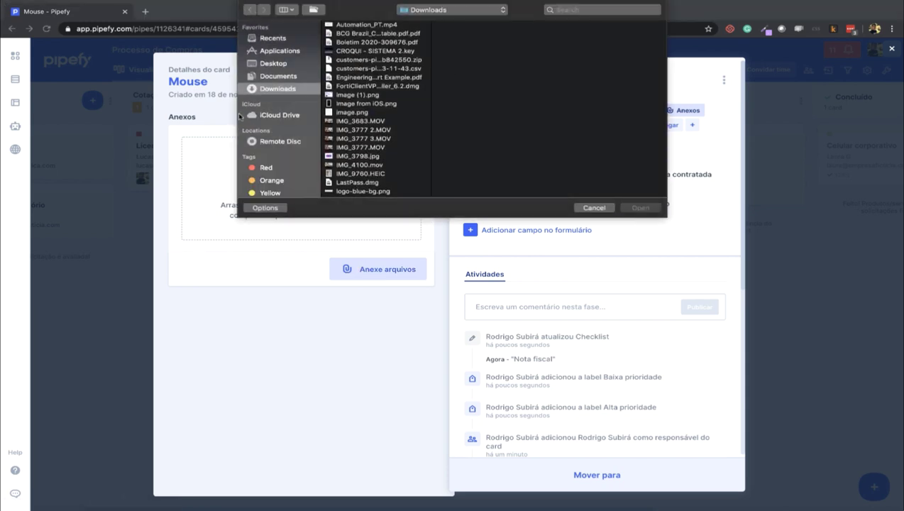
left_click(594, 207)
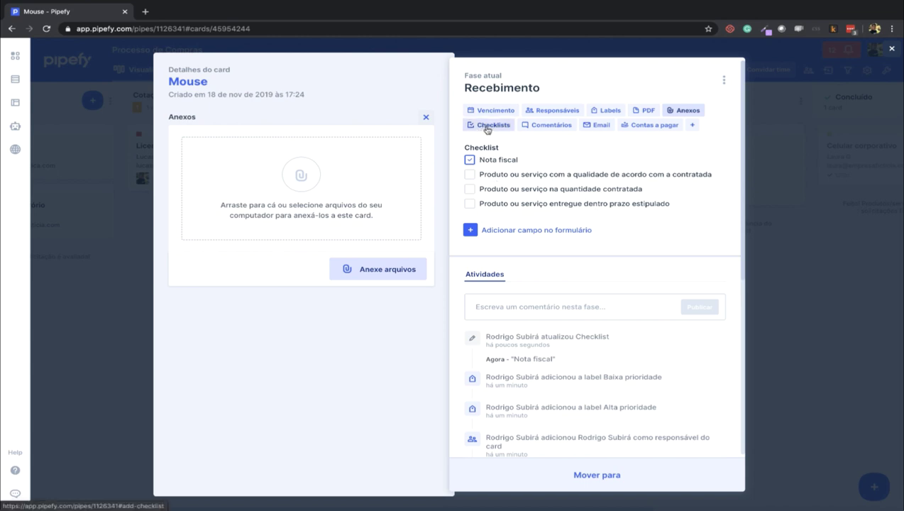
Step: Create a checklist on the Mouse card with the entries Item 1 and Item 2, and return to the card details
left_click(489, 125)
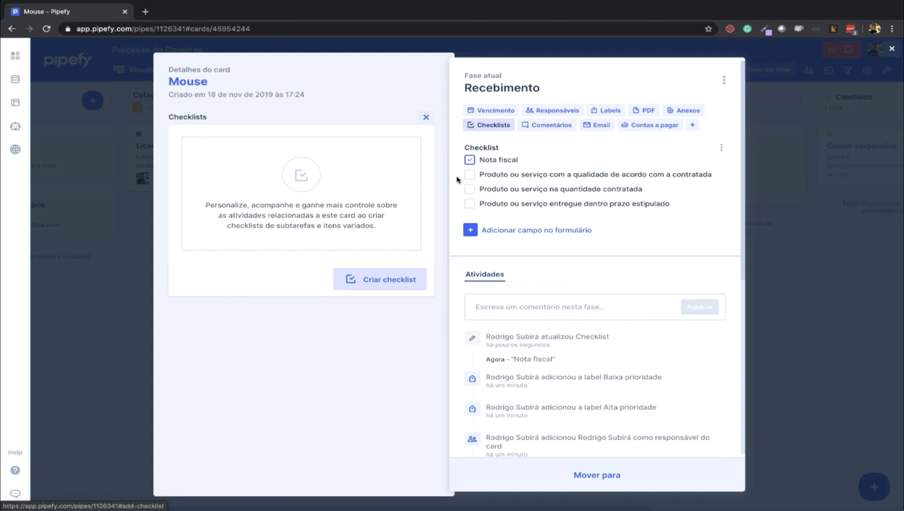
left_click(389, 278)
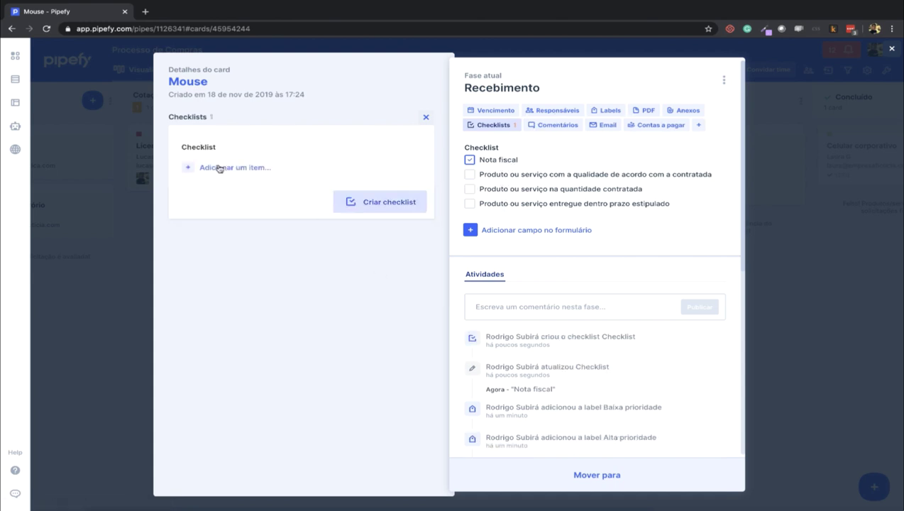
left_click(219, 168)
type("Item 1")
key("Return")
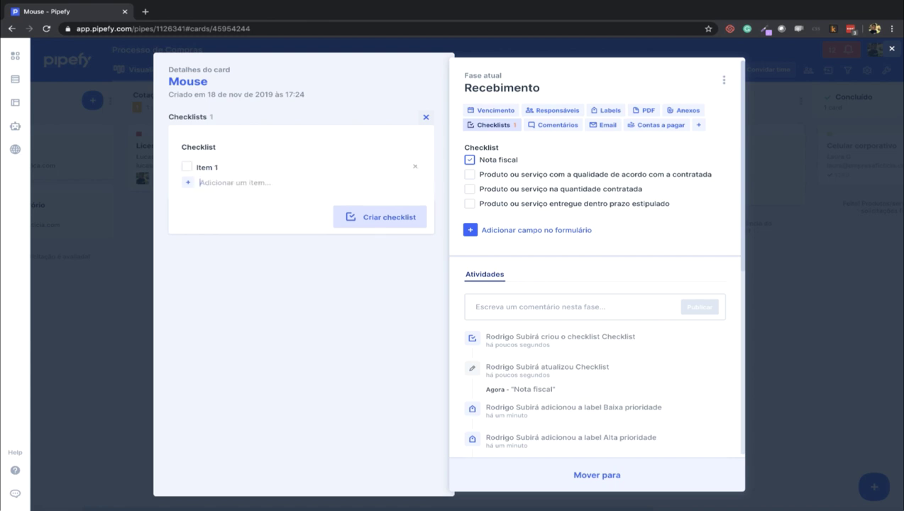
type("Item 2")
key("Return")
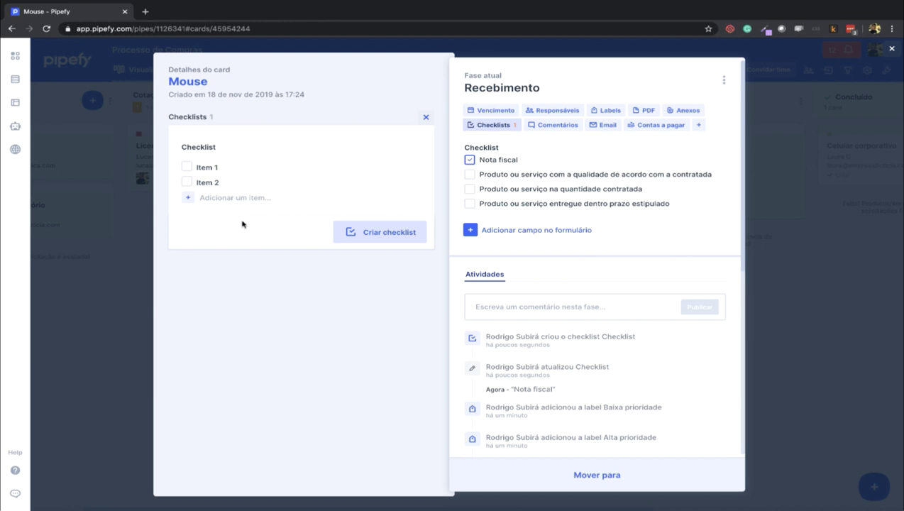
left_click(425, 117)
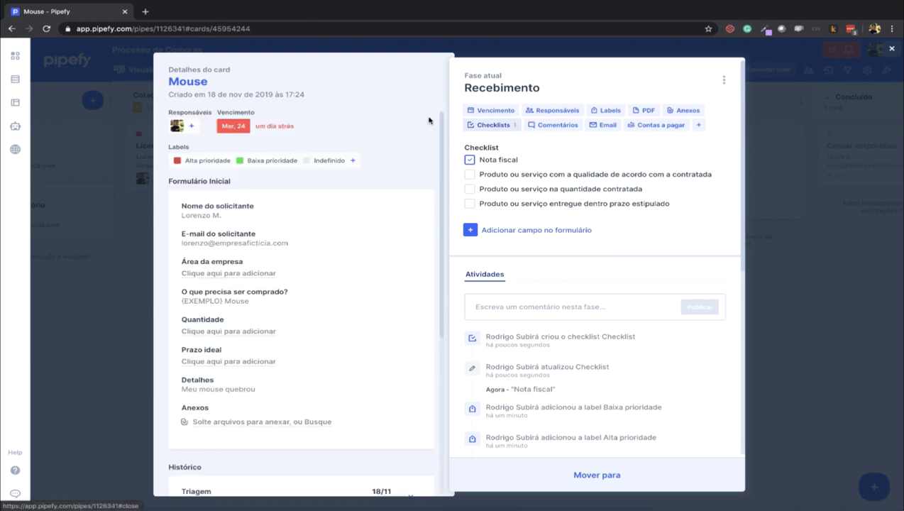
Step: Examine the card's comment area and its @ mention suggestions, leaving without publishing a comment
left_click(545, 126)
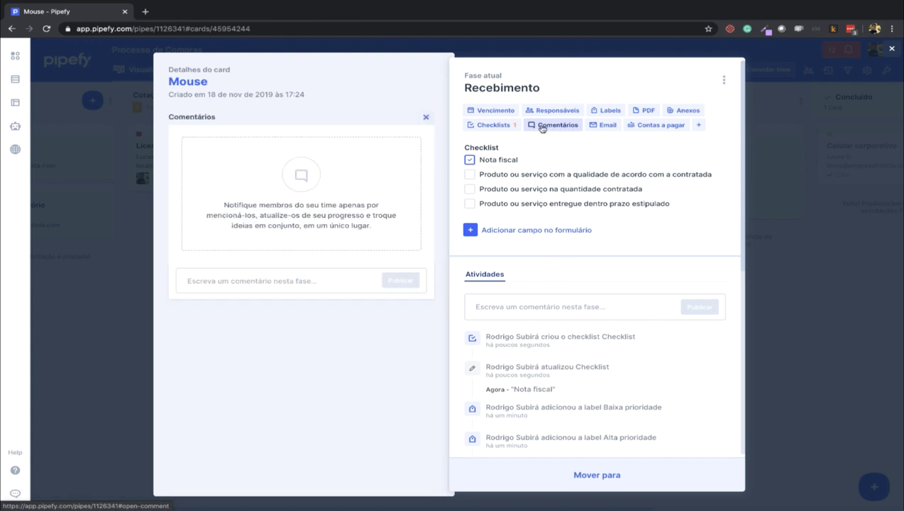
left_click(303, 284)
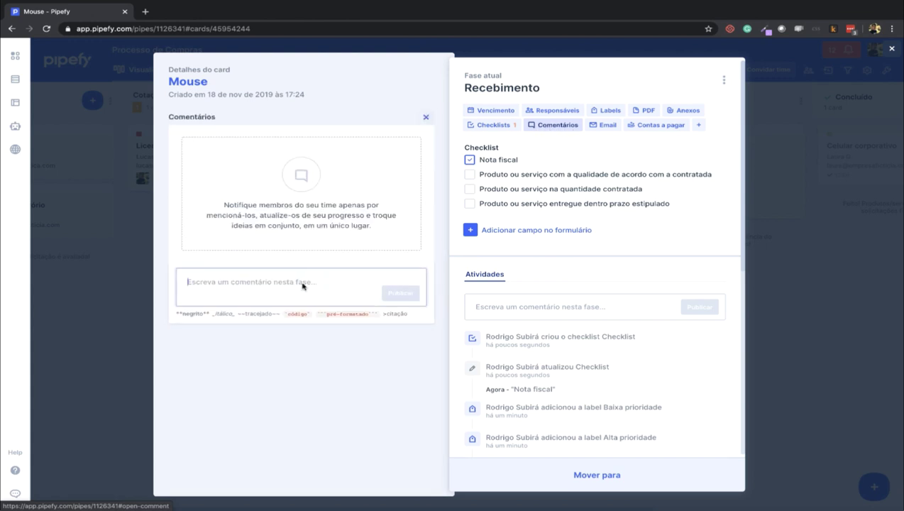
left_click(524, 301)
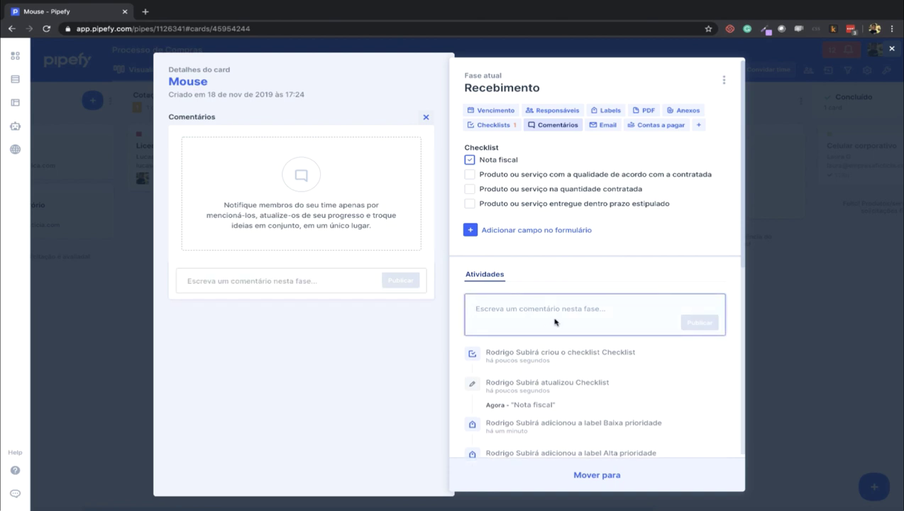
type("@")
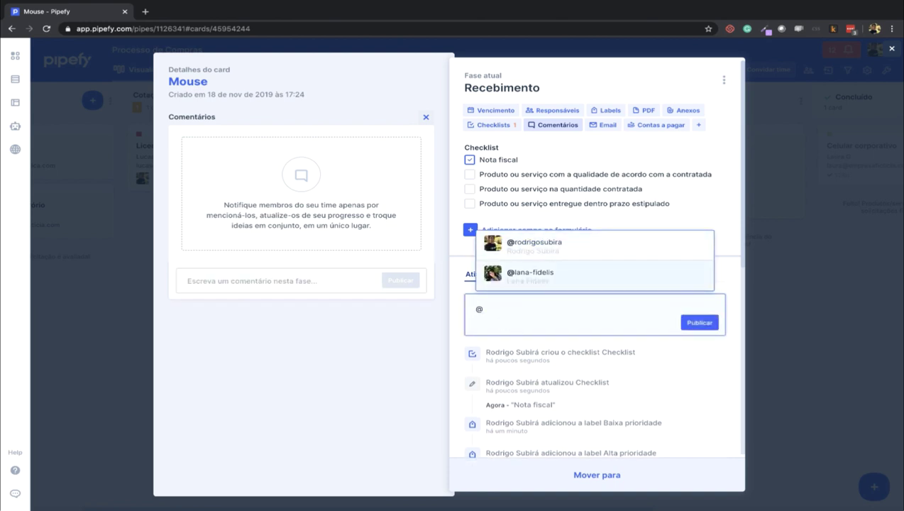
key("BackSpace")
left_click(457, 312)
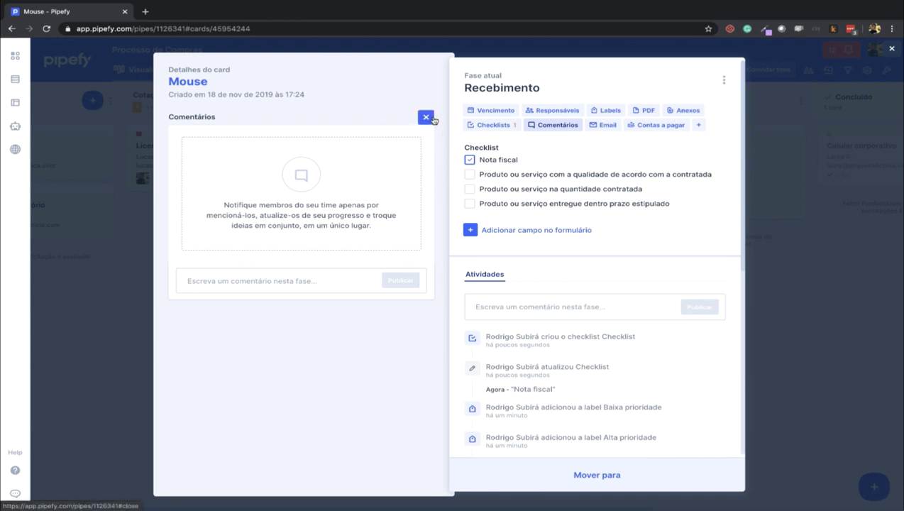
left_click(426, 117)
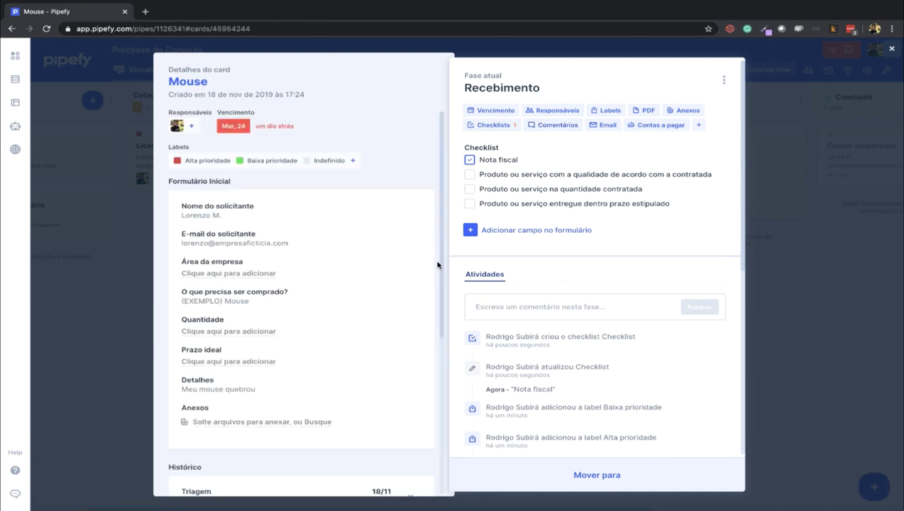
Step: Examine the card's email options and highlight its dedicated email address, returning to the card details
left_click(600, 127)
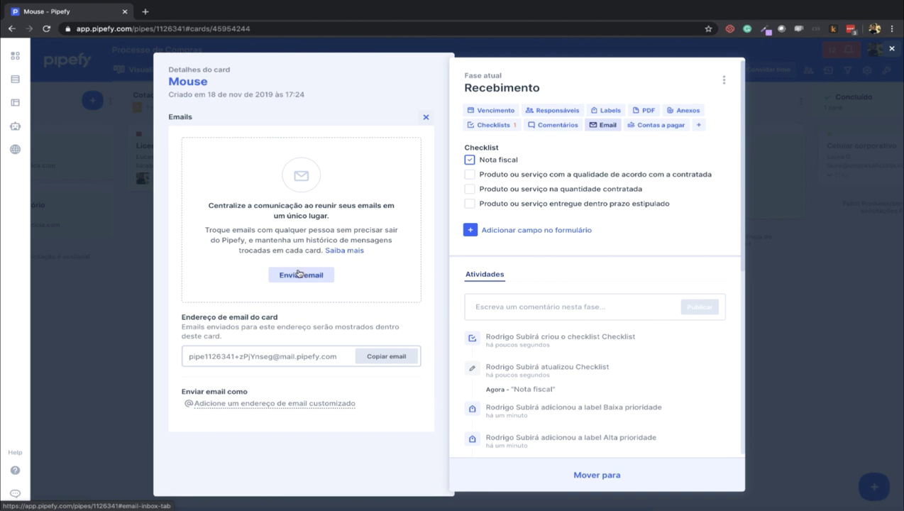
left_click(339, 353)
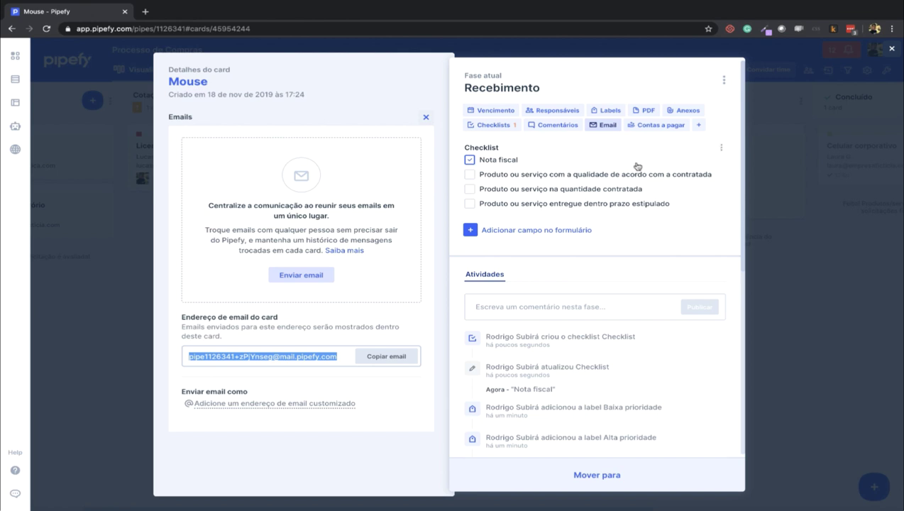
left_click(425, 117)
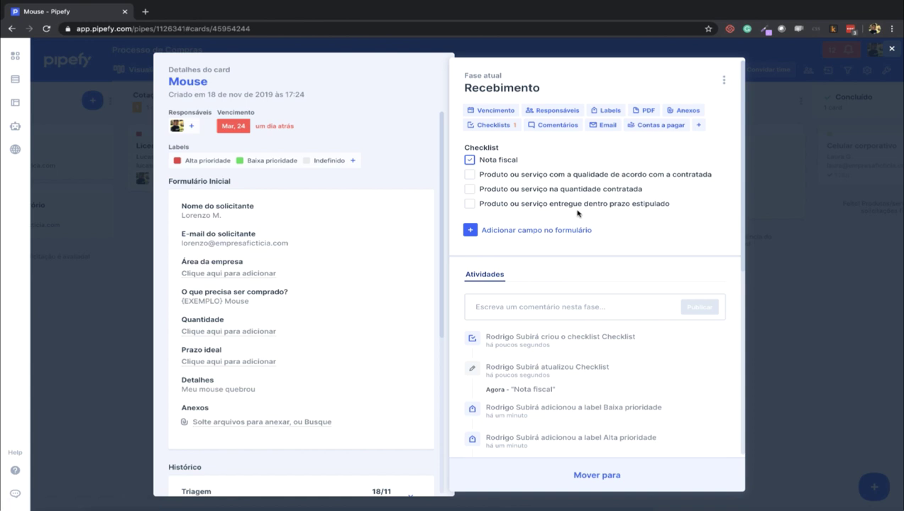
Step: Browse the Contas a pagar cards available to connect to the Mouse card, and return without connecting one
left_click(659, 127)
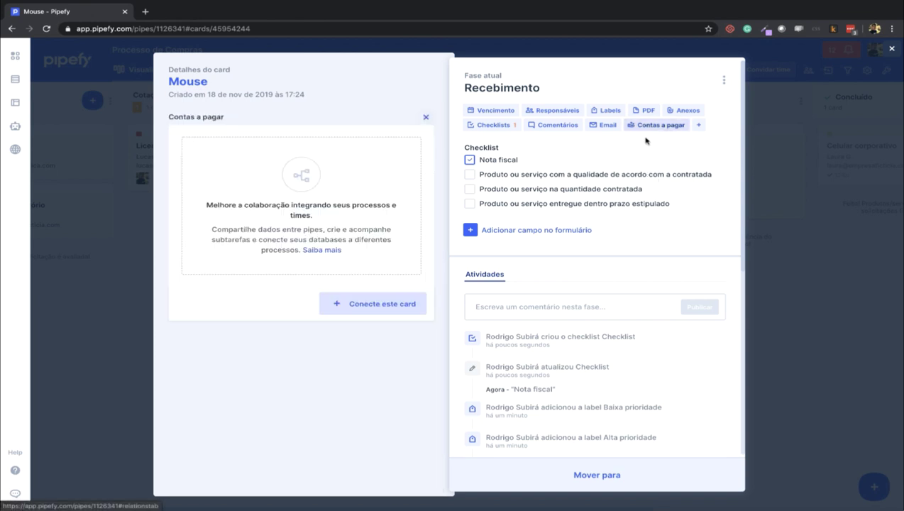
left_click(359, 304)
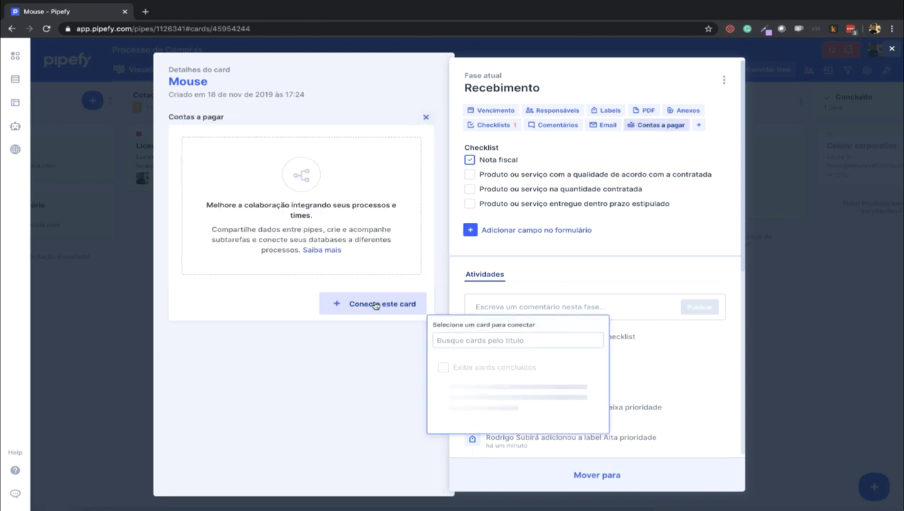
scroll(479, 386, "down", 3)
scroll(531, 402, "up", 4)
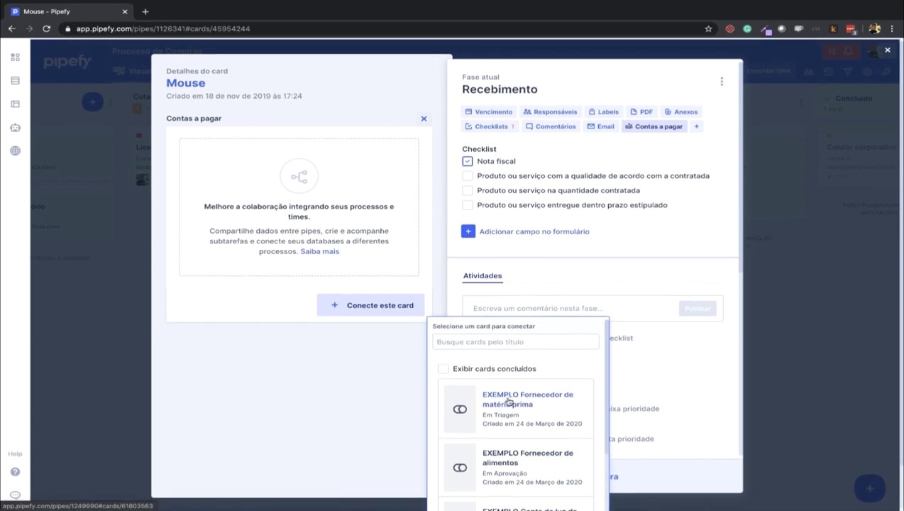
scroll(509, 399, "down", 3)
scroll(525, 440, "down", 2)
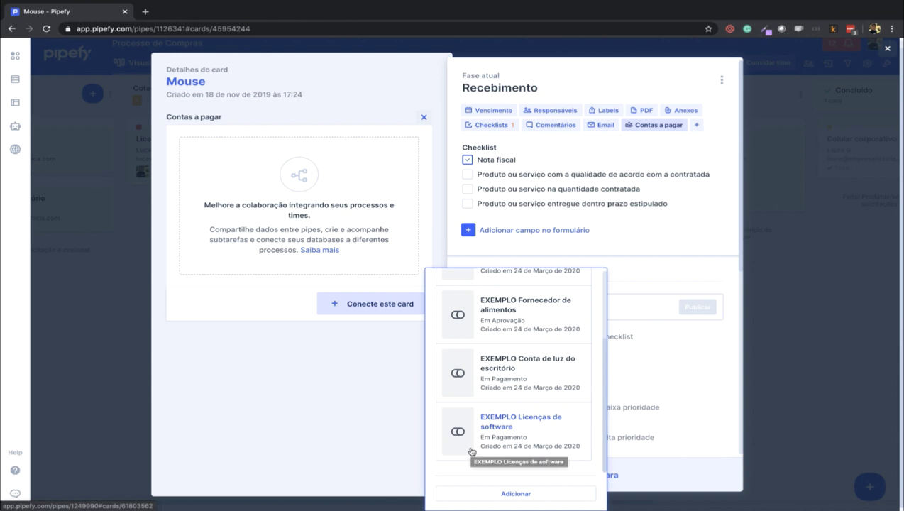
left_click(358, 390)
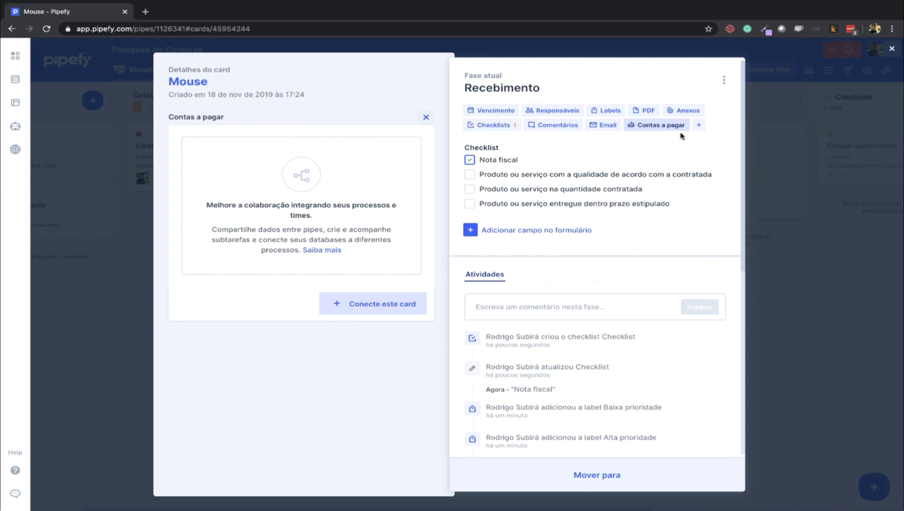
left_click(426, 117)
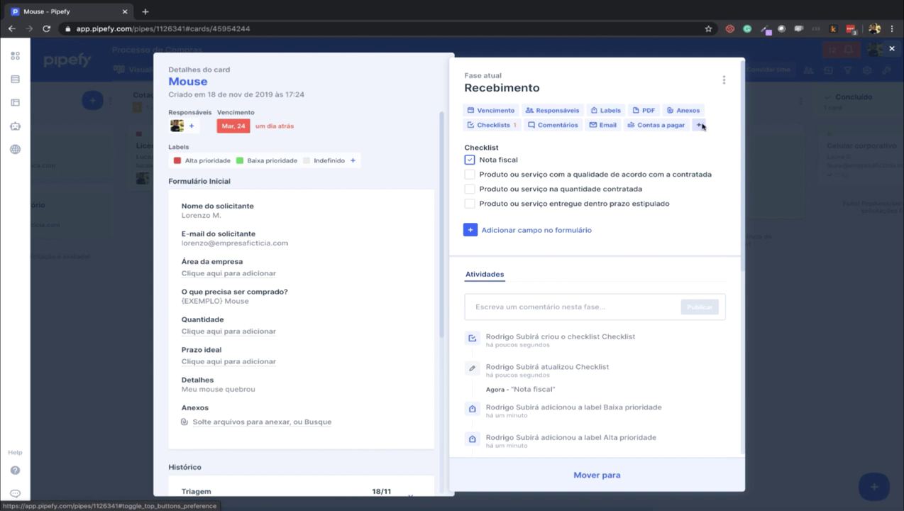
Step: Switch off Vencimento, Responsáveis, Labels, Anexos, Checklist, Comentários and PDF in the Mouse card's top button preferences
left_click(700, 125)
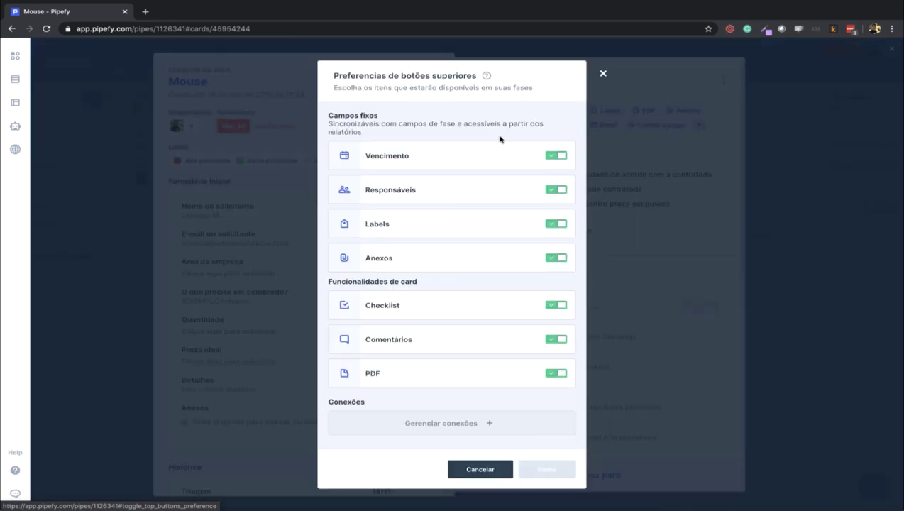
left_click(560, 156)
left_click(560, 190)
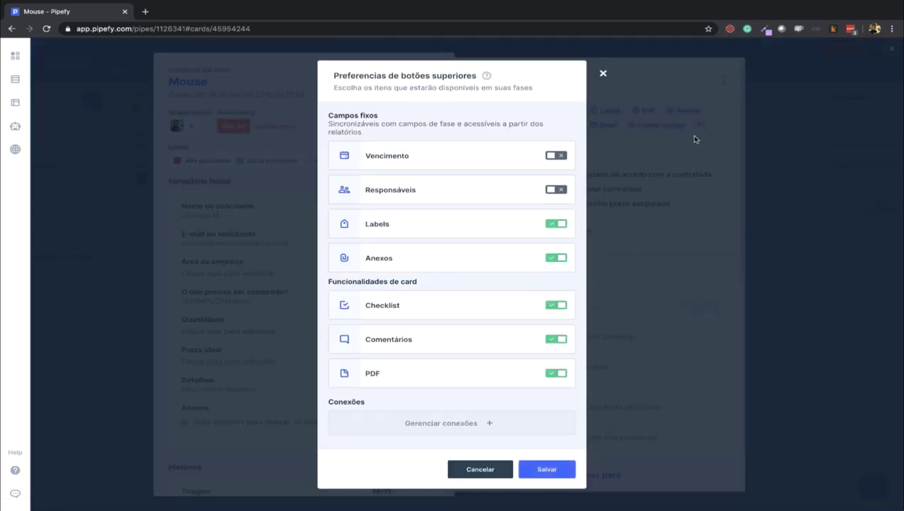
left_click(560, 225)
left_click(557, 259)
left_click(560, 306)
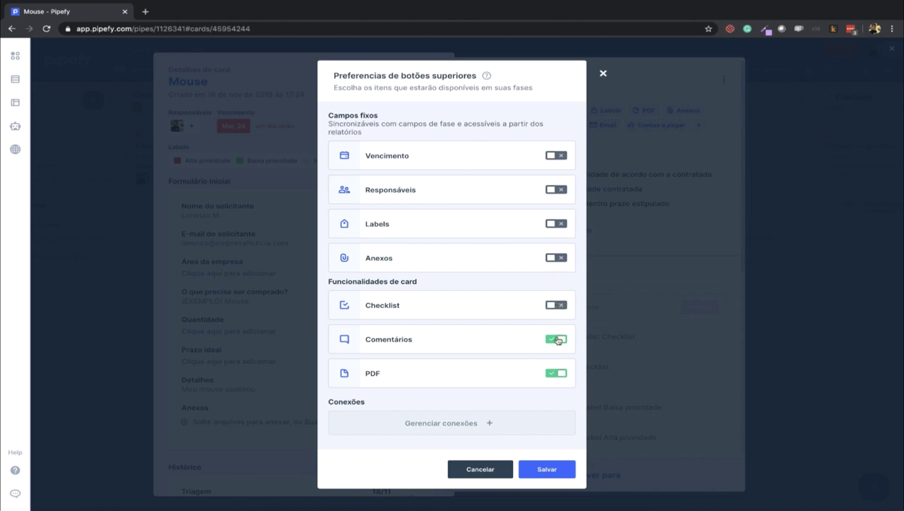
left_click(558, 339)
left_click(559, 374)
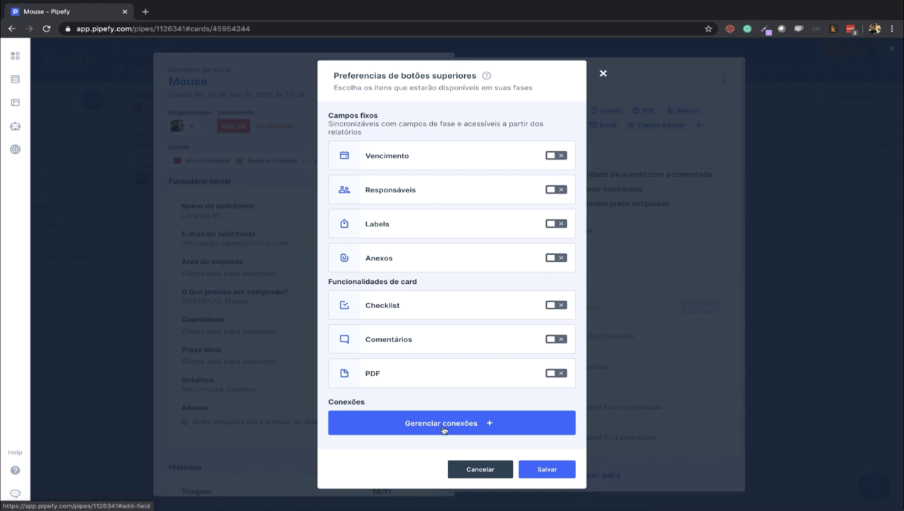
Step: Examine the connection manager and its new connection form, leaving without adding a connection, and close the Mouse card
left_click(443, 429)
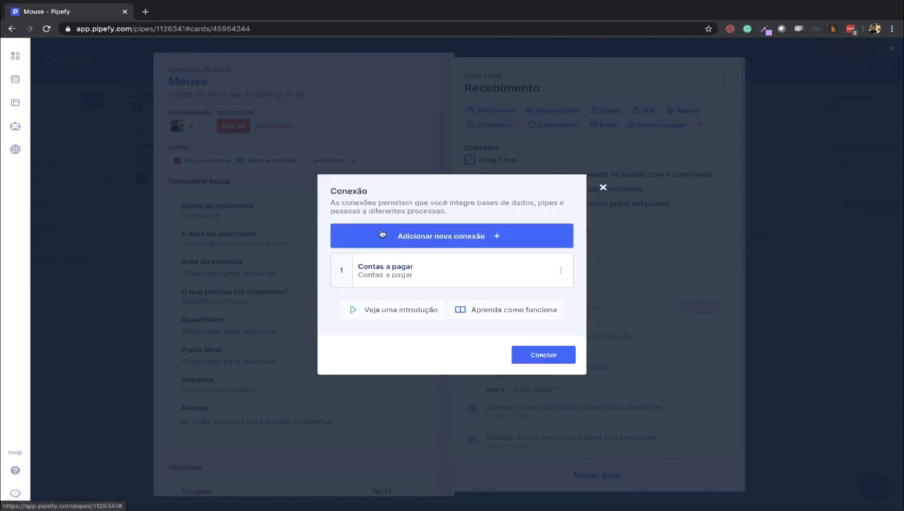
left_click(380, 232)
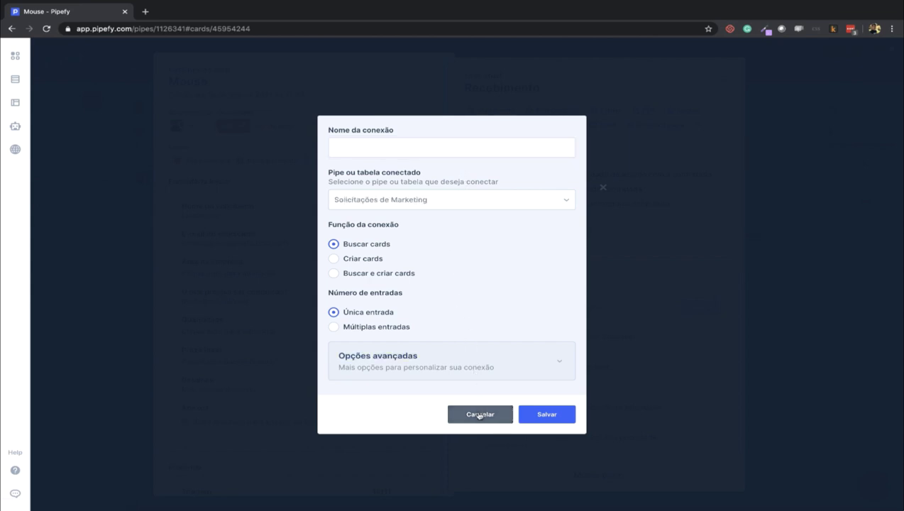
left_click(479, 414)
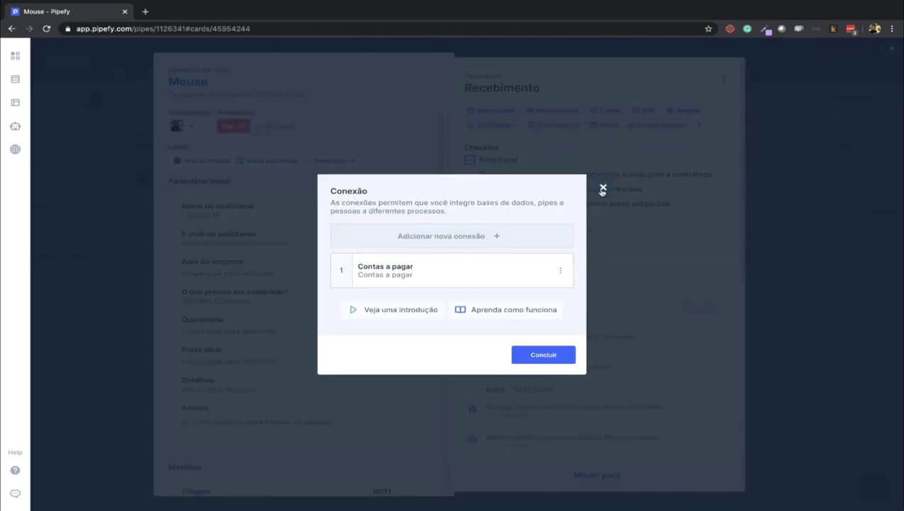
left_click(603, 189)
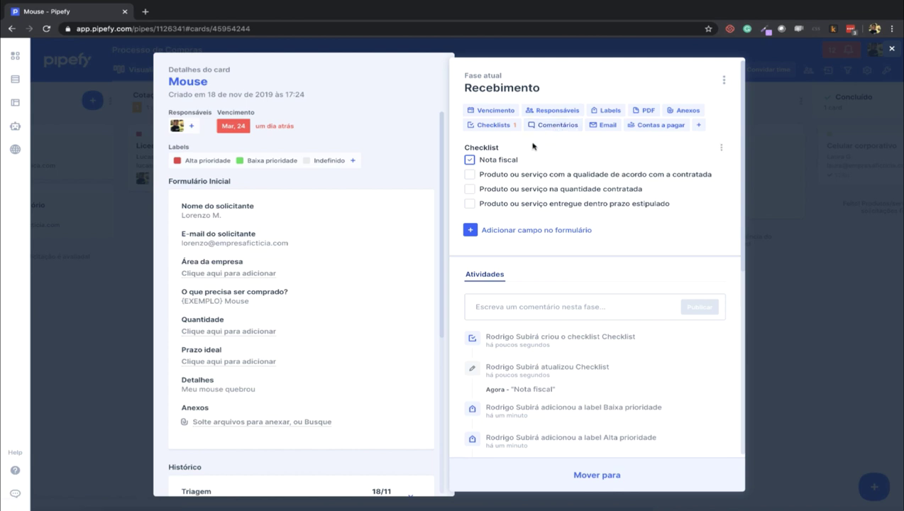
left_click(778, 273)
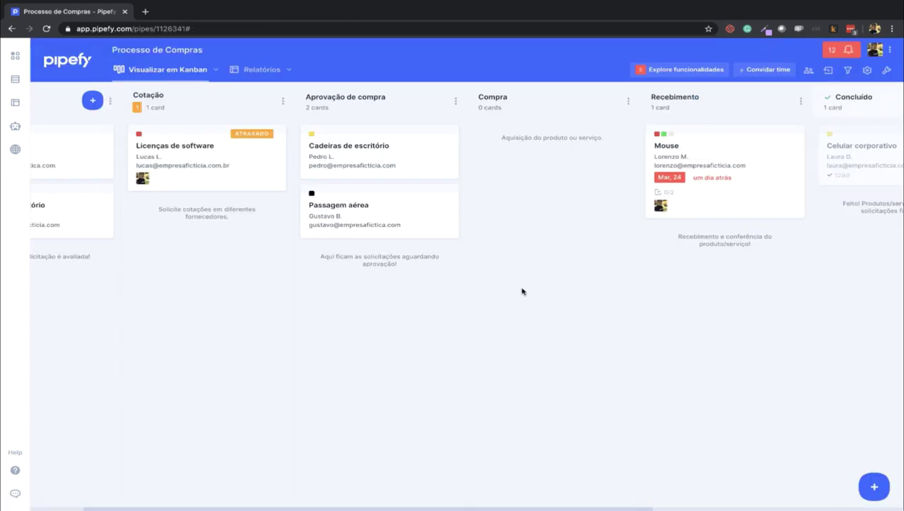
Step: Move the Materiais de escritório card on the Kanban board from Triagem to Cotação and back to Triagem
scroll(430, 330, "left", 3)
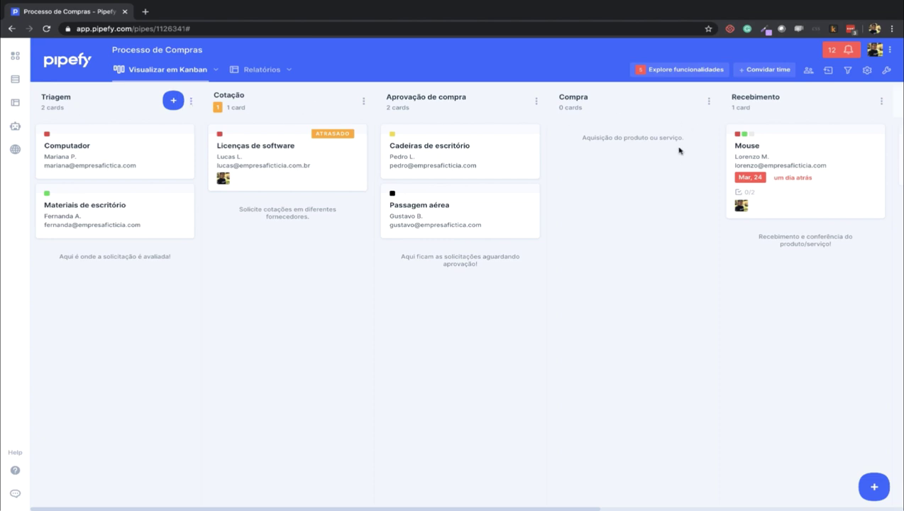
scroll(696, 199, "right", 4)
scroll(674, 200, "left", 4)
left_click(110, 208)
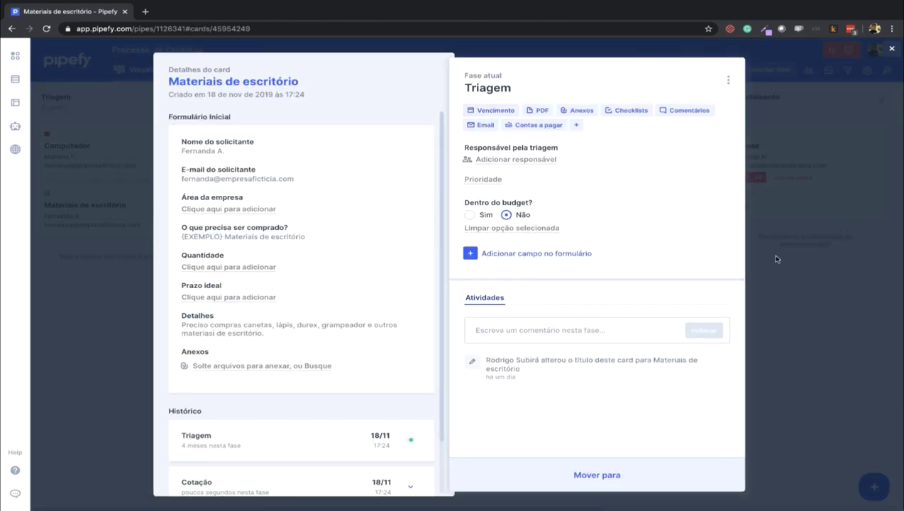
left_click(136, 213)
left_click_drag(129, 220, 304, 234)
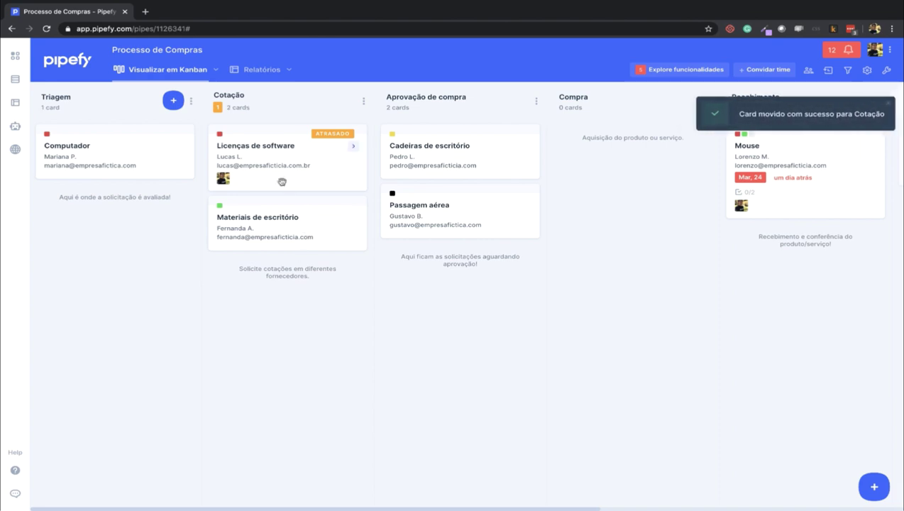
left_click_drag(271, 218, 92, 223)
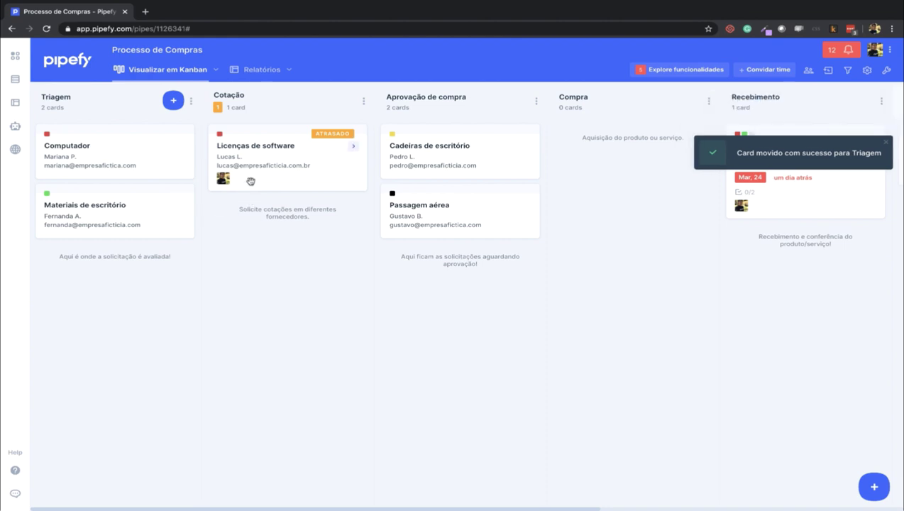
Step: Move the Materiais de escritório card to the Cotação phase from within its card details
left_click(110, 208)
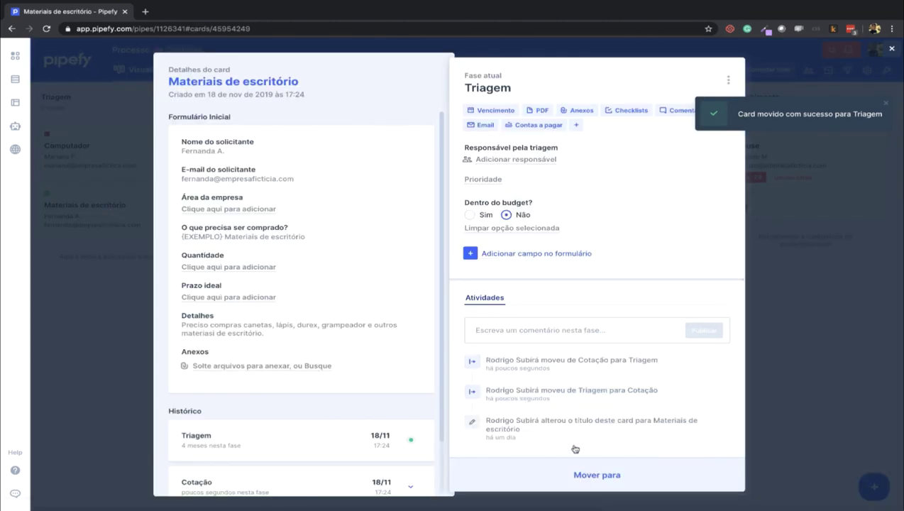
left_click(576, 473)
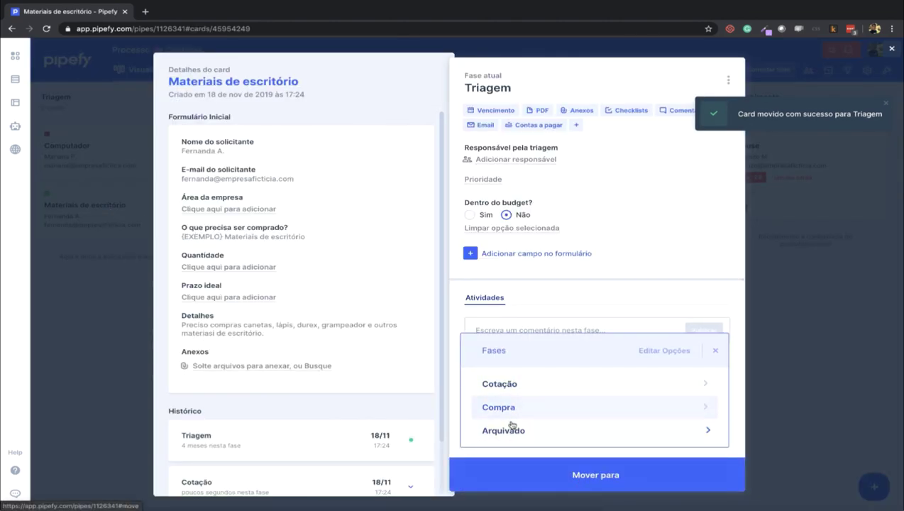
left_click(509, 384)
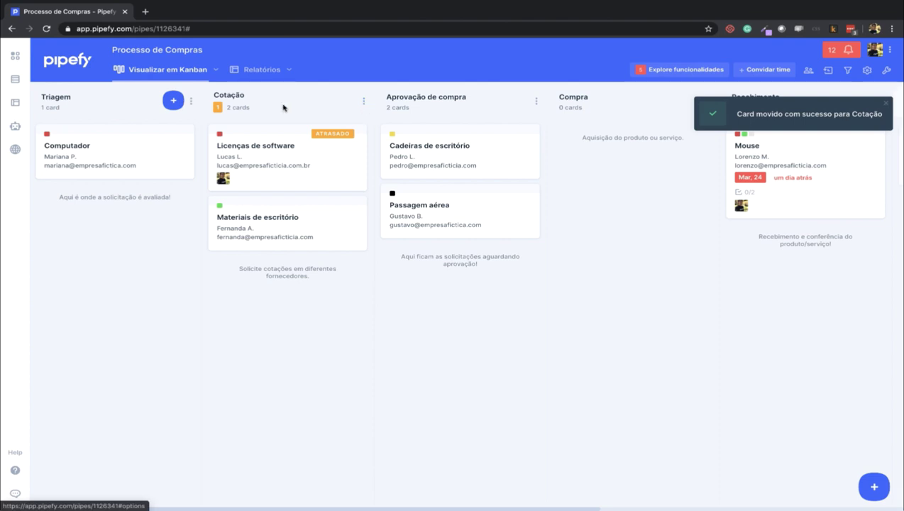
Step: Examine which phases Cotação cards can be moved to from the phase's options, leaving the selection unchanged
left_click(364, 100)
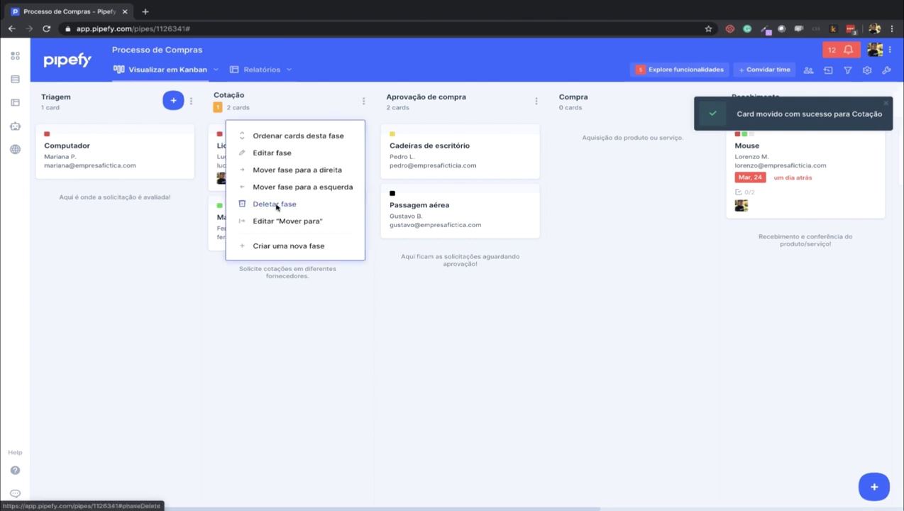
left_click(265, 226)
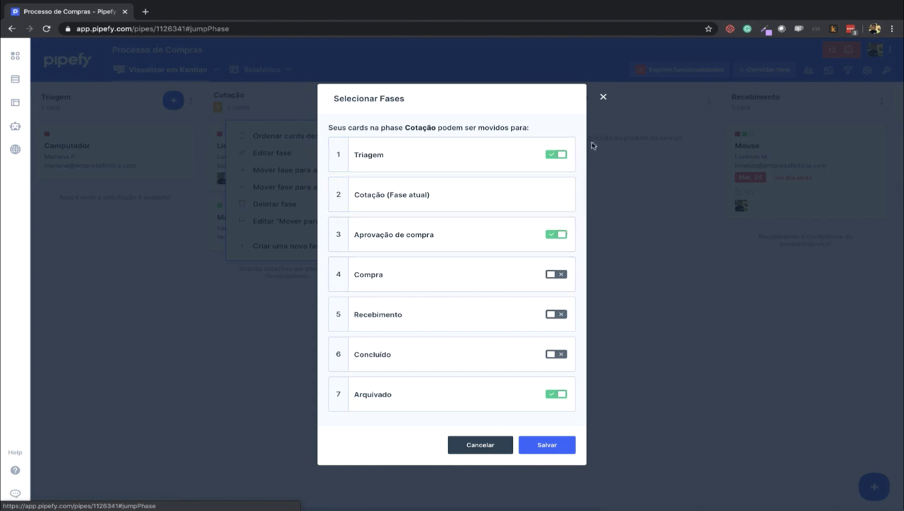
left_click(603, 97)
Step: Examine the same phase movement settings from within the Materiais de escritório card, cancelling without changes and returning to the board
left_click(300, 224)
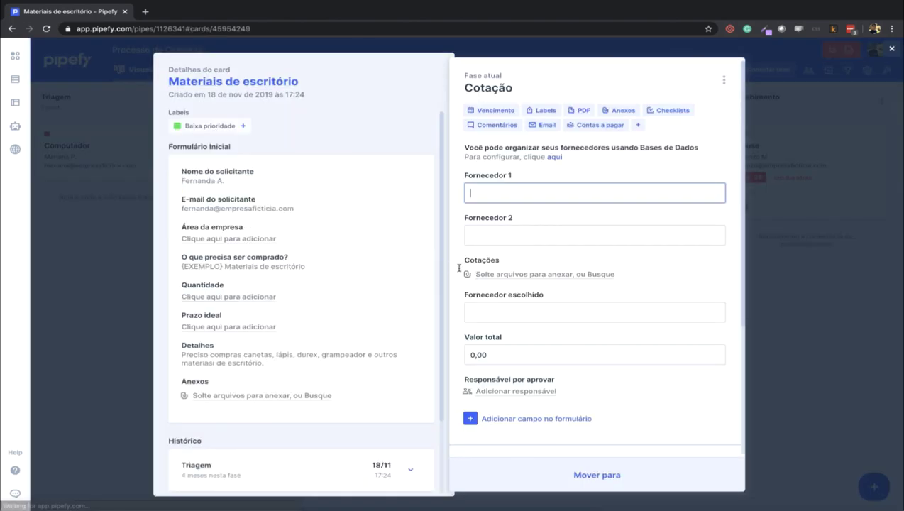
left_click(613, 468)
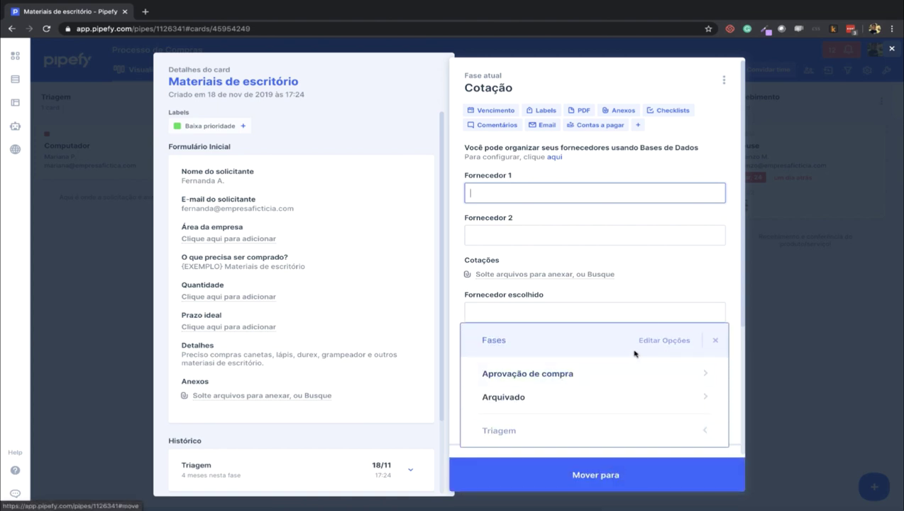
left_click(658, 340)
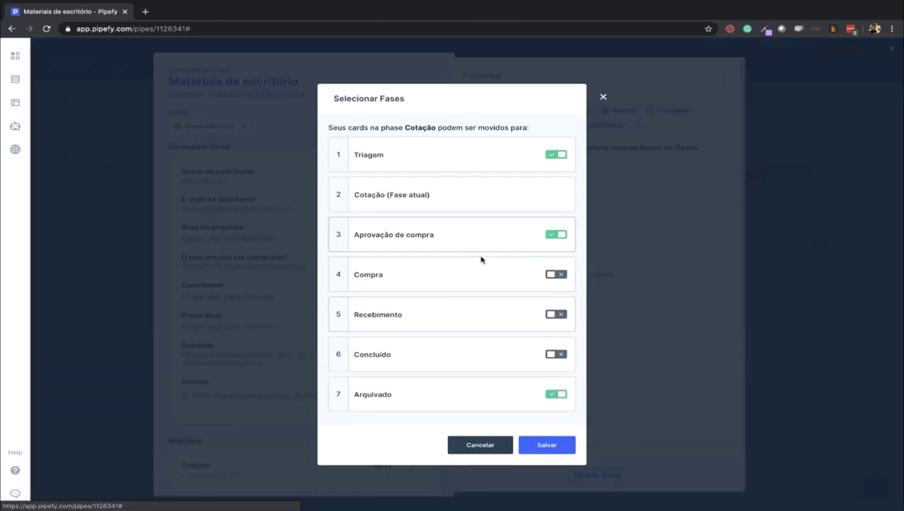
left_click(480, 445)
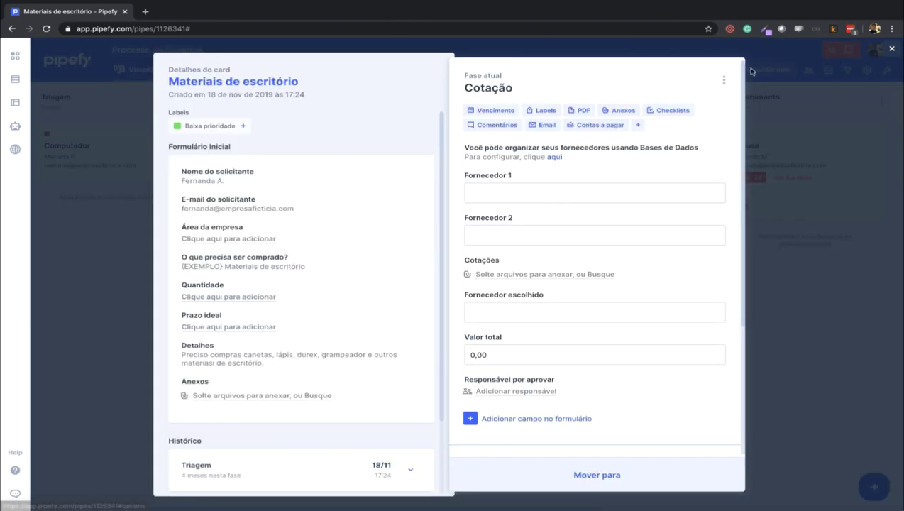
key("Escape")
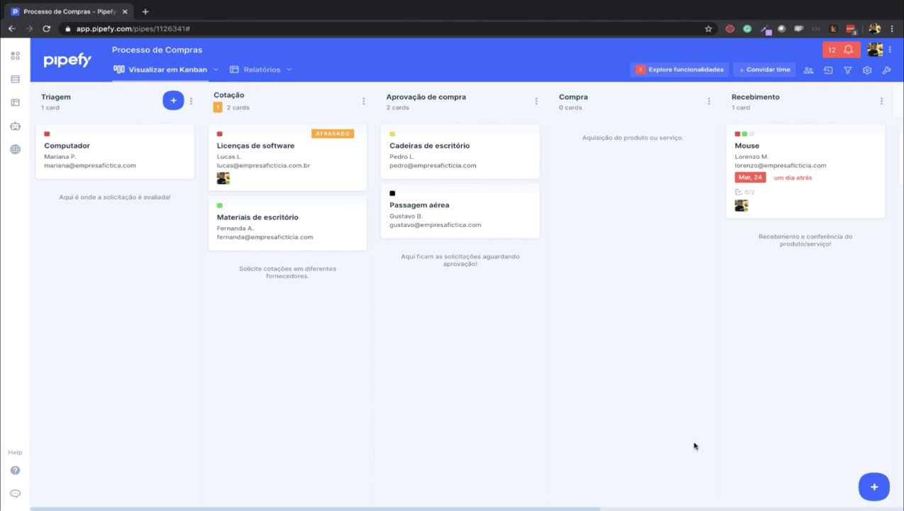
Step: Examine the field types that can be added to the Cotação form in the Materiais de escritório card
left_click(277, 225)
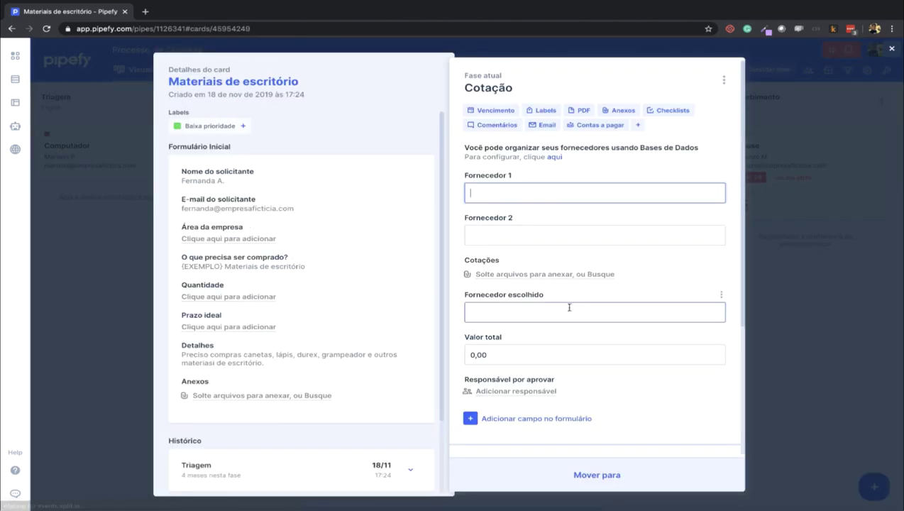
scroll(571, 312, "down", 3)
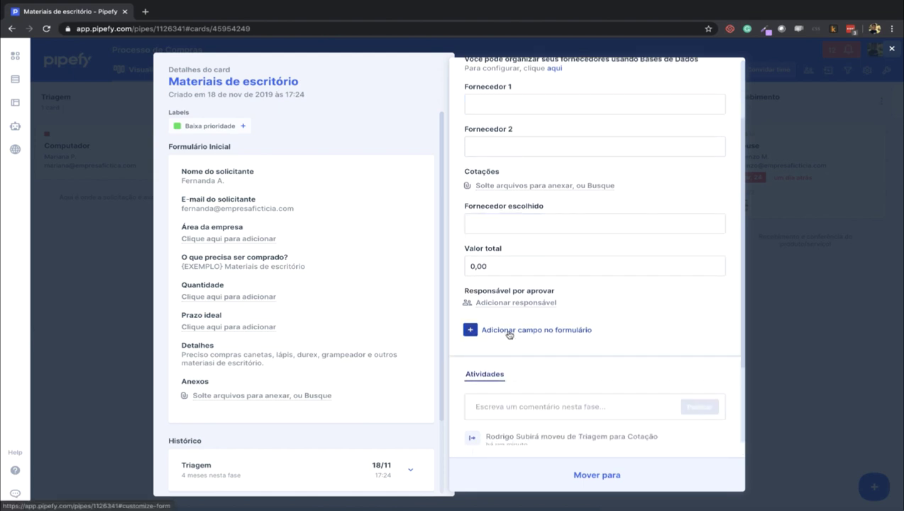
left_click(506, 332)
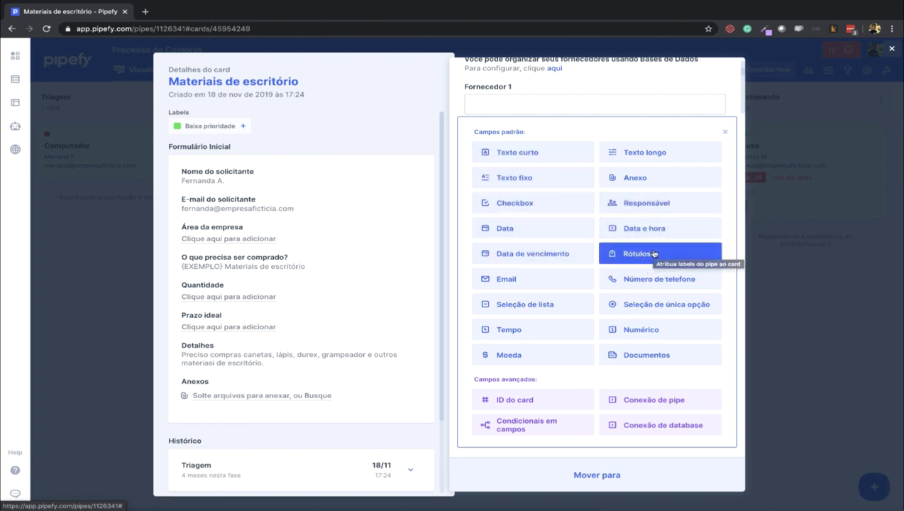
Step: Try a Data de vencimento field with fixed-field synchronization turned off, and return to the board without saving it
left_click(536, 257)
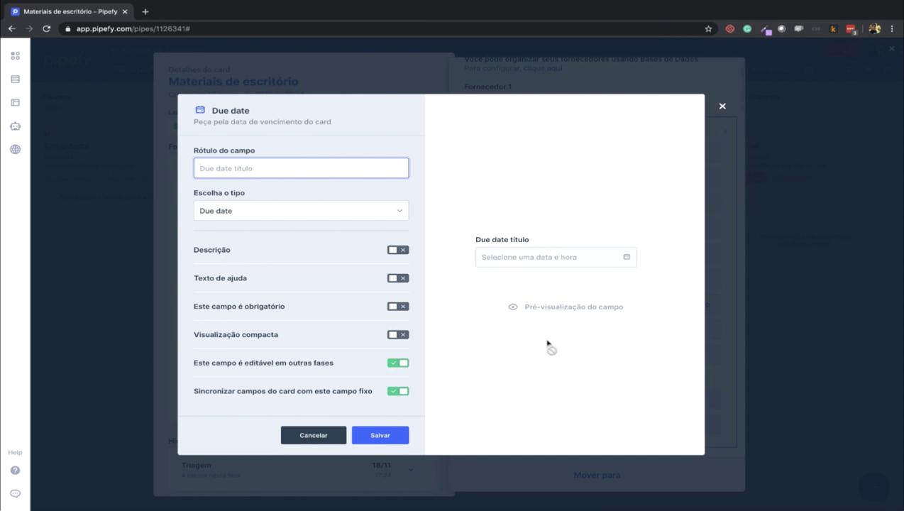
left_click(400, 391)
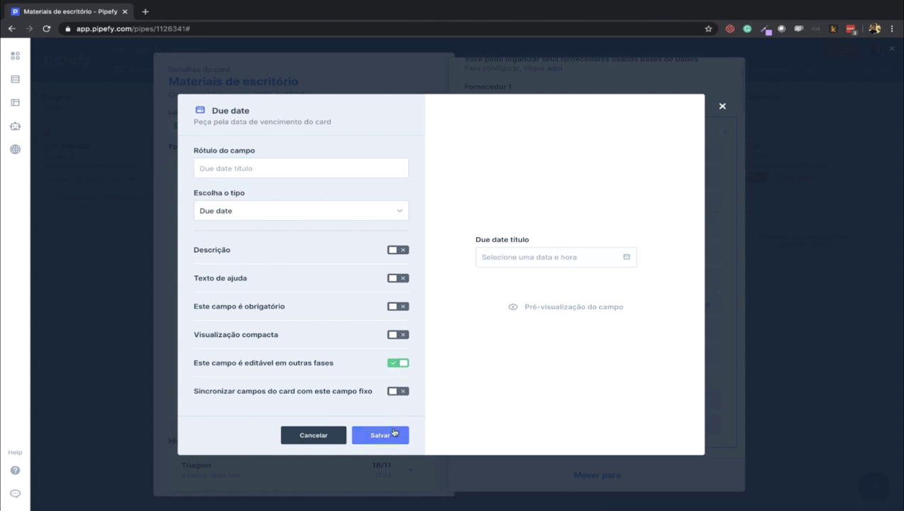
left_click(333, 438)
key("Escape")
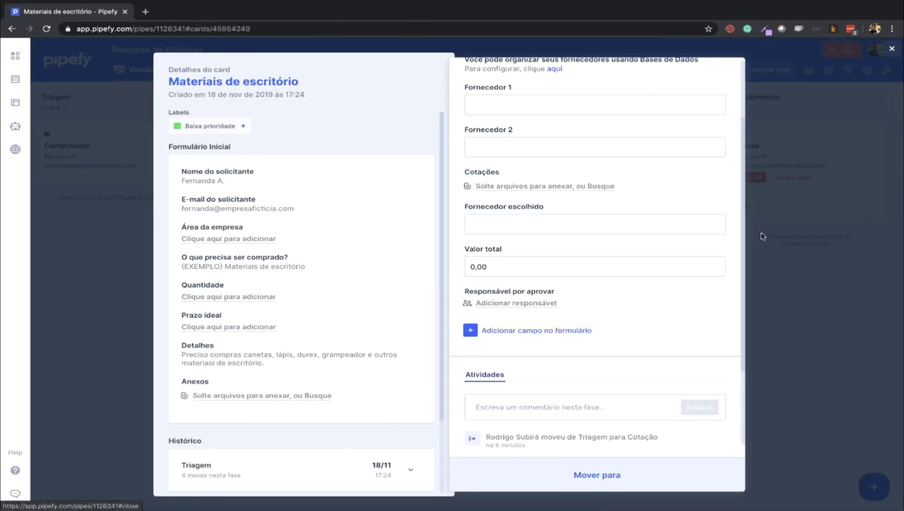
key("Escape")
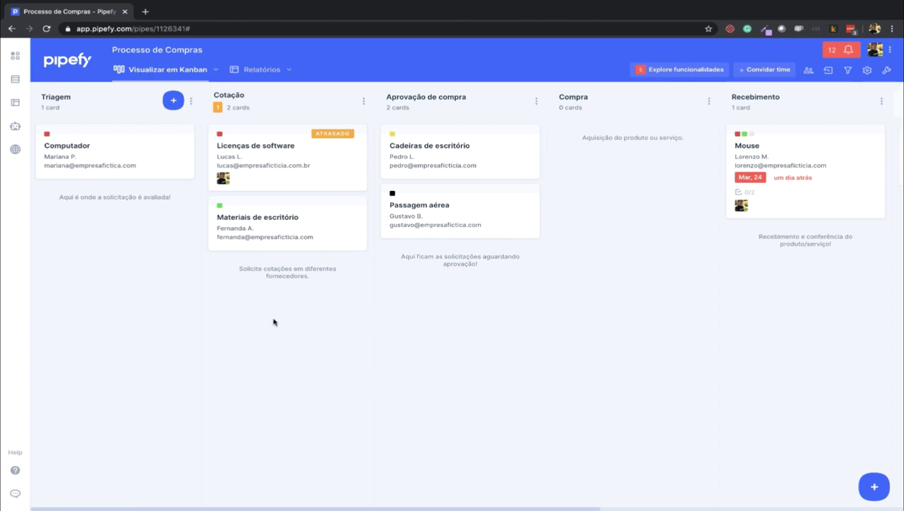
Step: Examine the Learning center's help for the pipe and for the opened Computador card, and close both
left_click(14, 470)
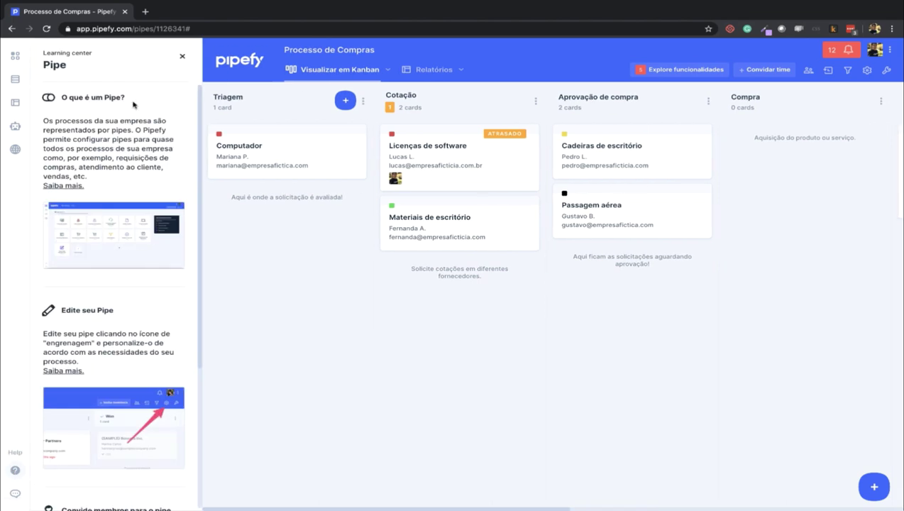
left_click(283, 139)
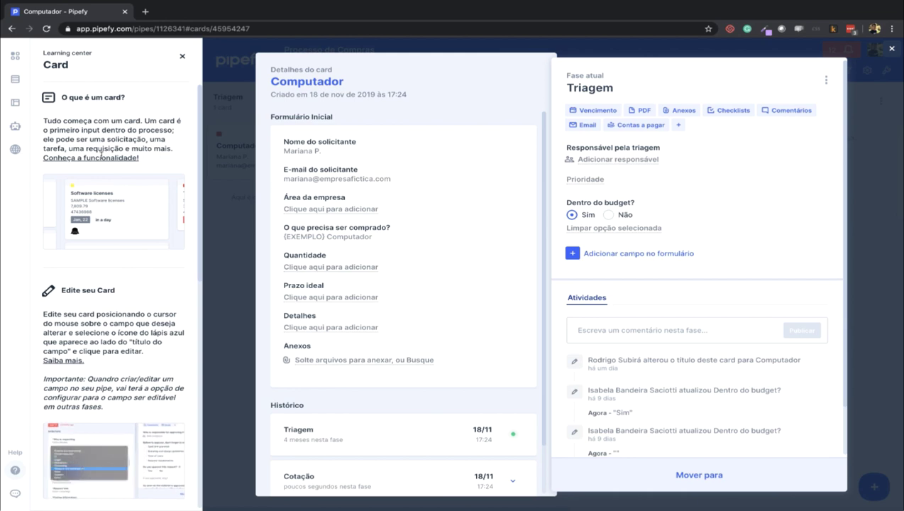
scroll(105, 259, "down", 6)
scroll(104, 249, "up", 6)
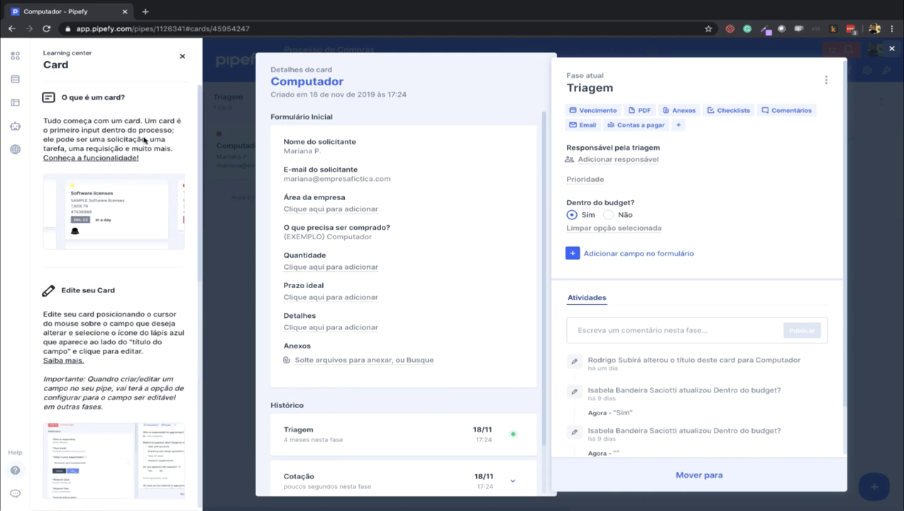
left_click(892, 49)
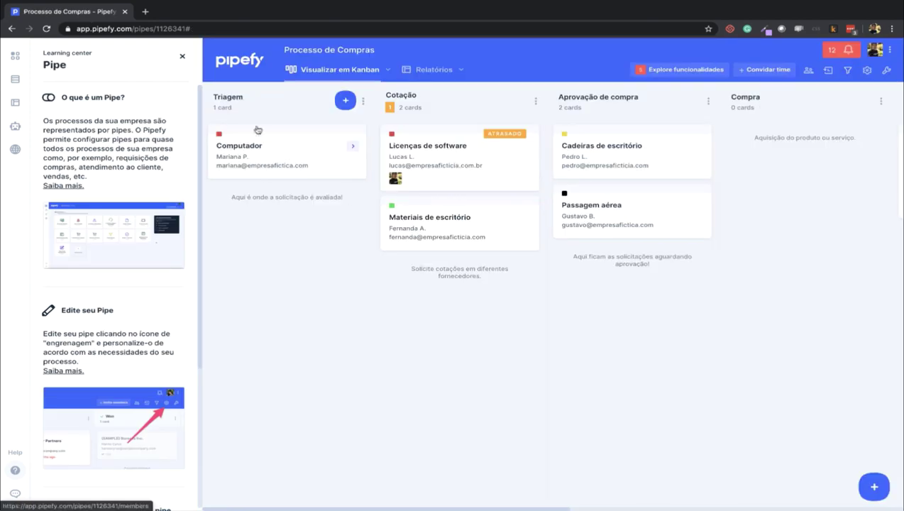
left_click(182, 56)
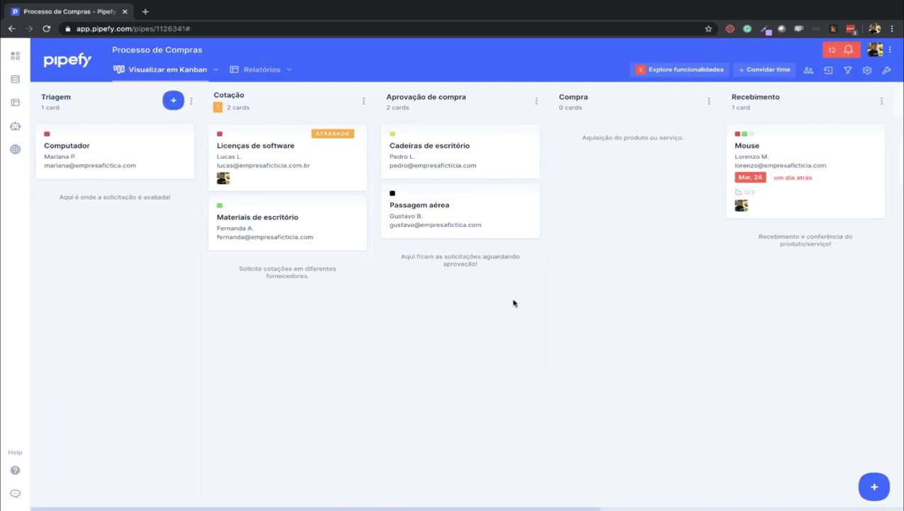